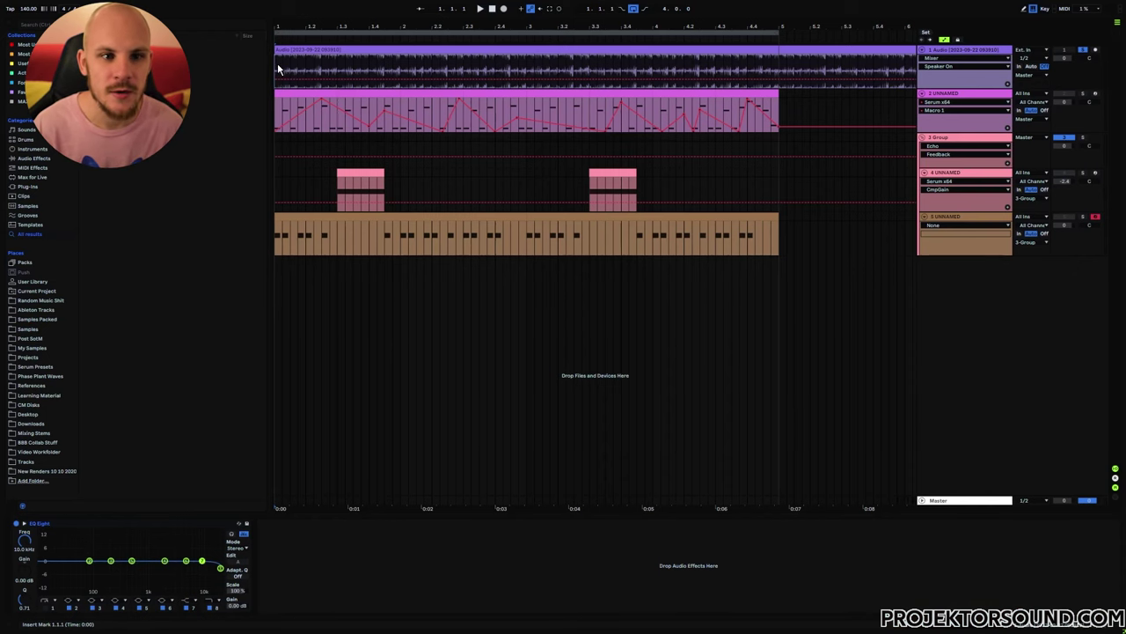
- Audition the reference audio and layered clips from the start, checking the Echo group's effects
{"action": "left_click_drag", "start_coordinate": [278, 69], "coordinate": [790, 84]}
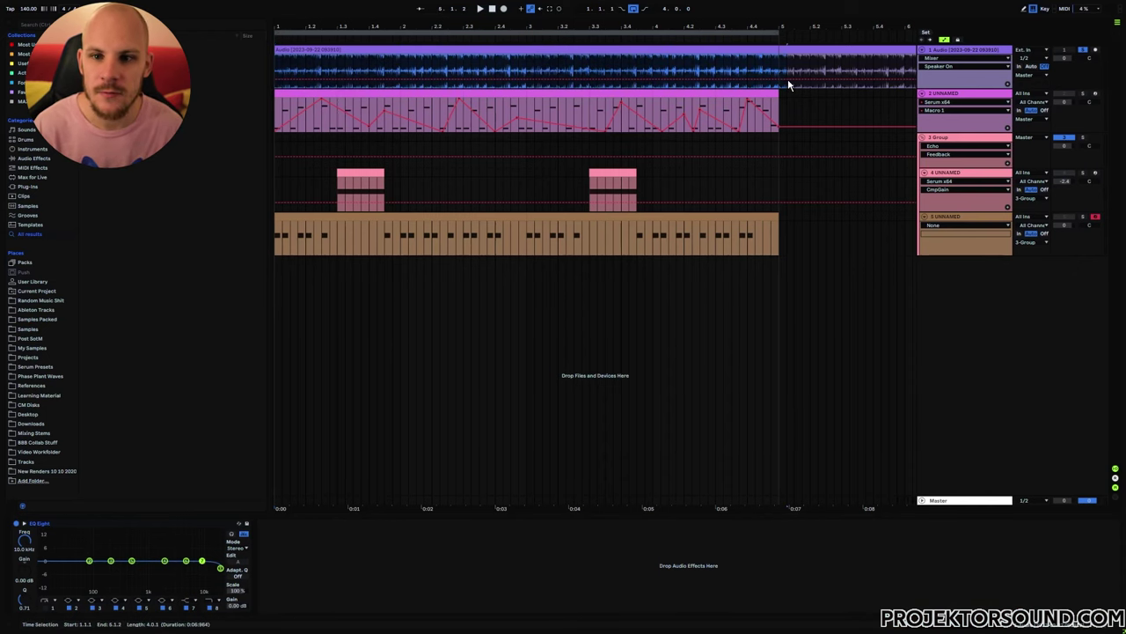
{"action": "left_click", "coordinate": [275, 70]}
{"action": "key", "text": "space"}
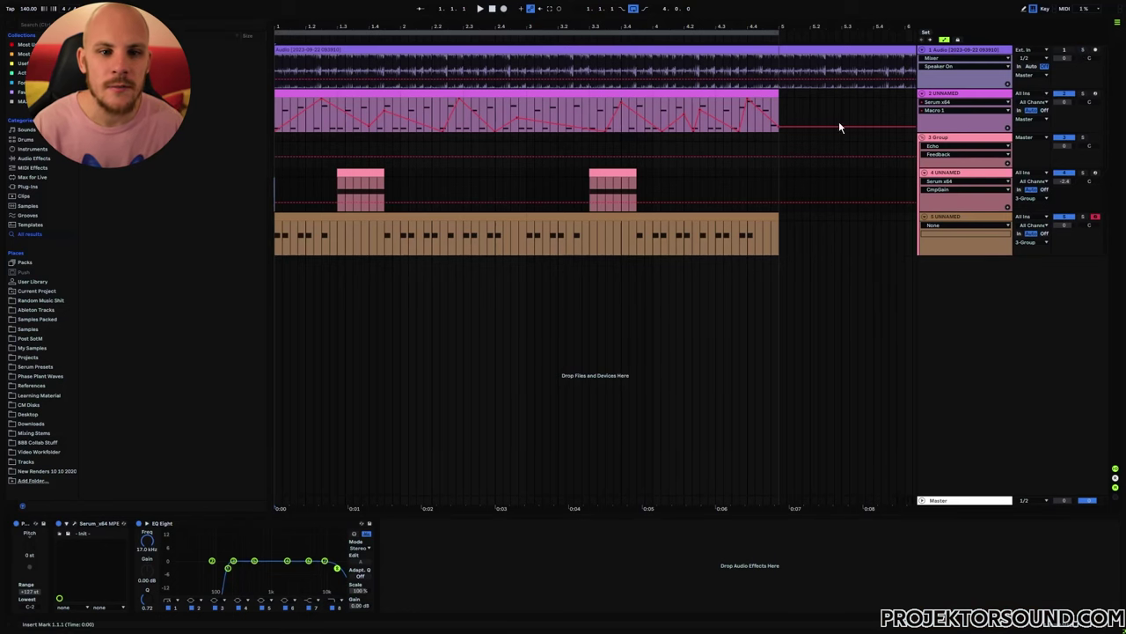
{"action": "left_click", "coordinate": [282, 139]}
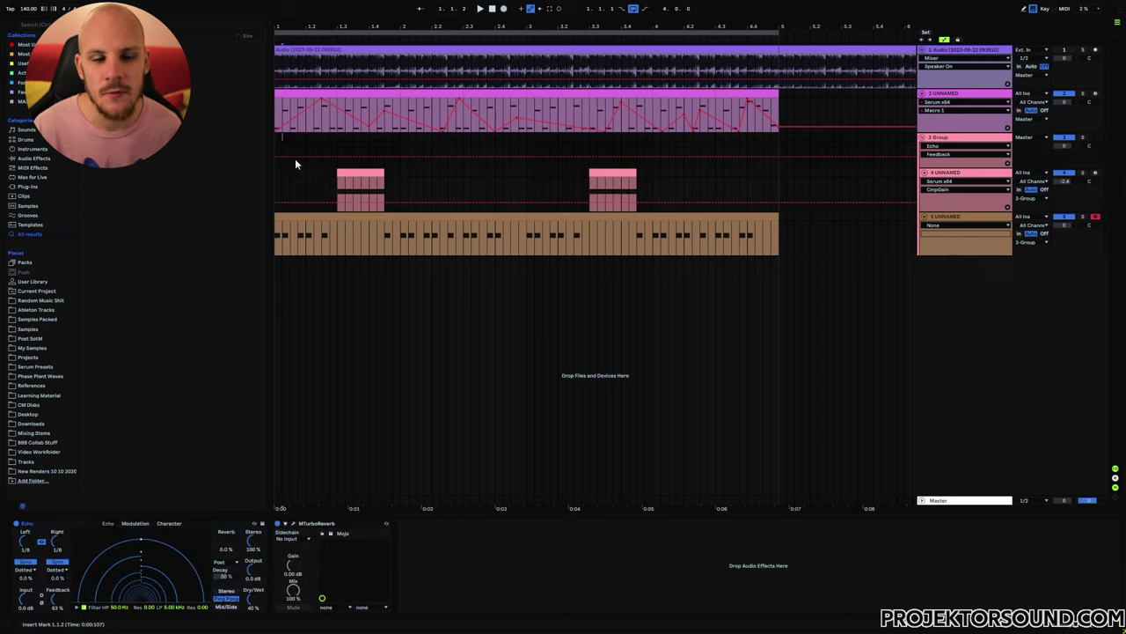
{"action": "key", "text": "space"}
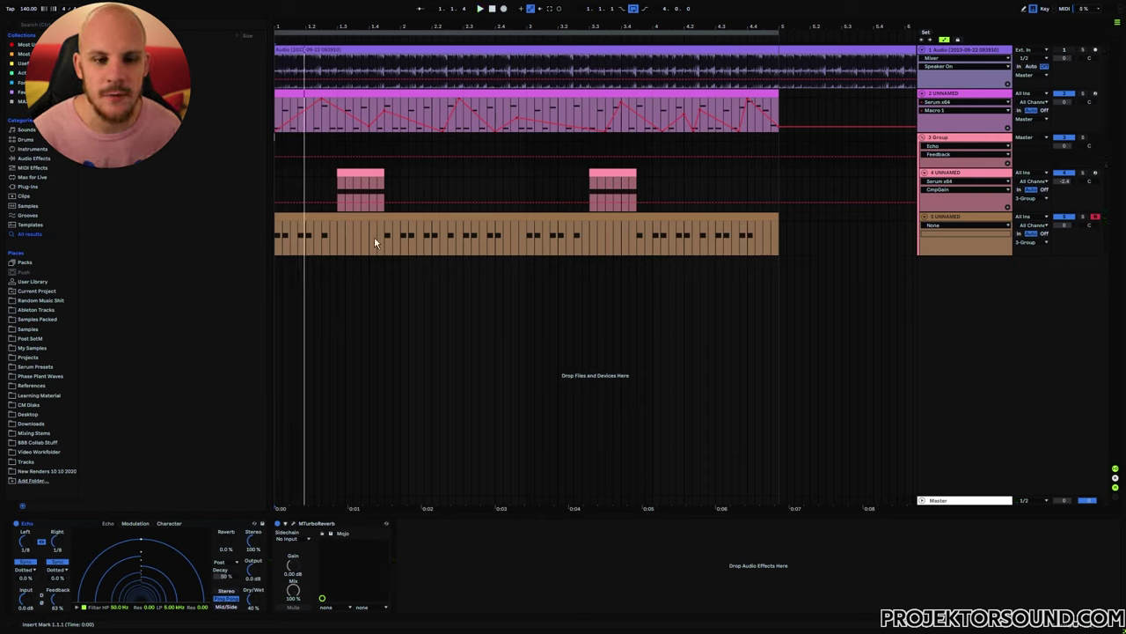
- Select the purple acid clip to bring up its Serum_x64 device
{"action": "left_click", "coordinate": [335, 119]}
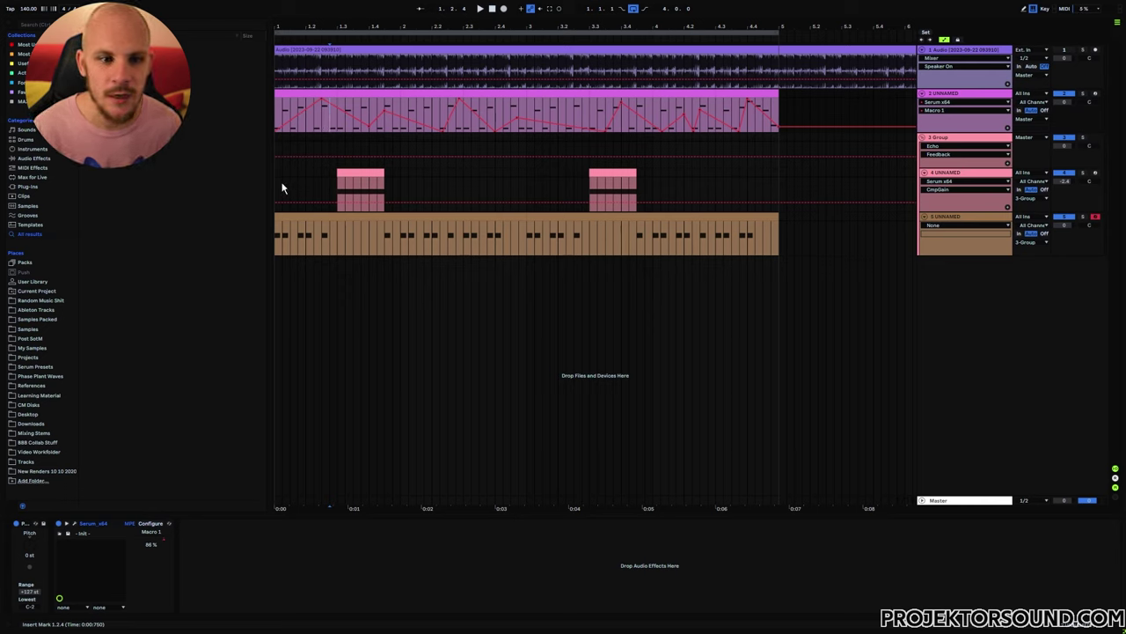
{"action": "left_click_drag", "start_coordinate": [282, 183], "coordinate": [779, 233]}
{"action": "left_click", "coordinate": [779, 233]}
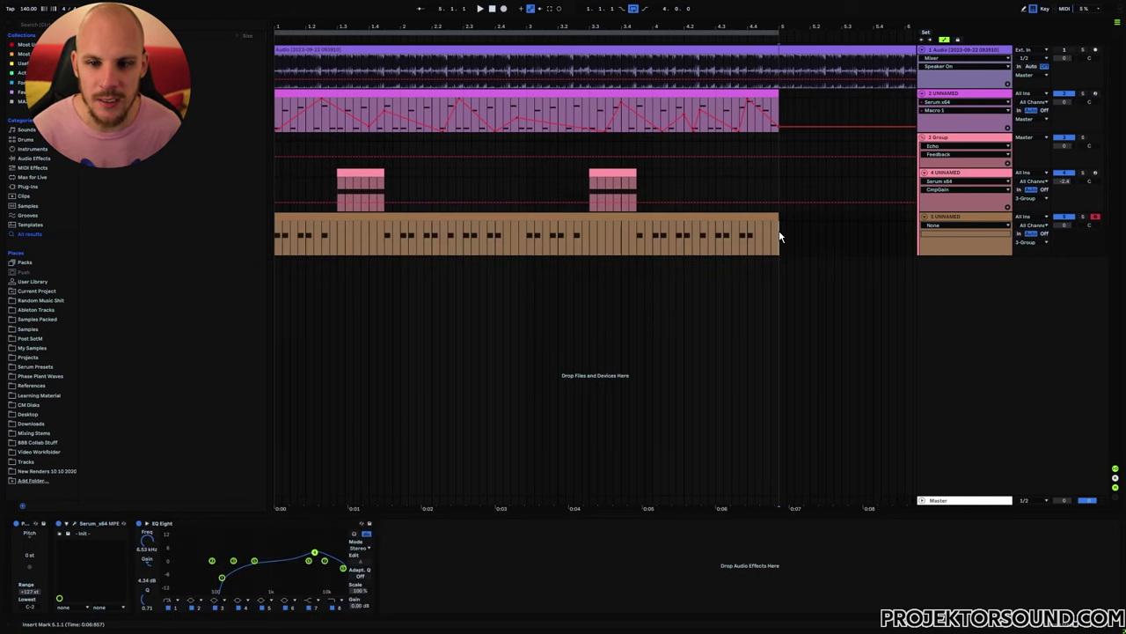
- Open the acid track's Serum window and route envelope 2 onto the filter resonance knob
{"action": "left_click", "coordinate": [75, 523]}
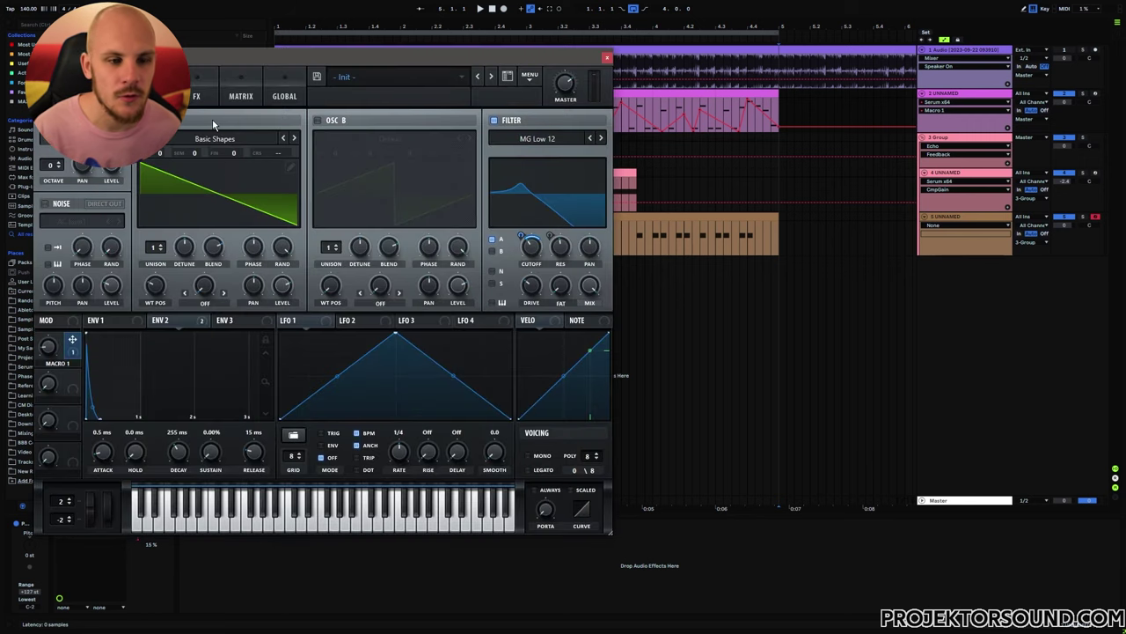
{"action": "left_click_drag", "start_coordinate": [343, 50], "coordinate": [356, 57]}
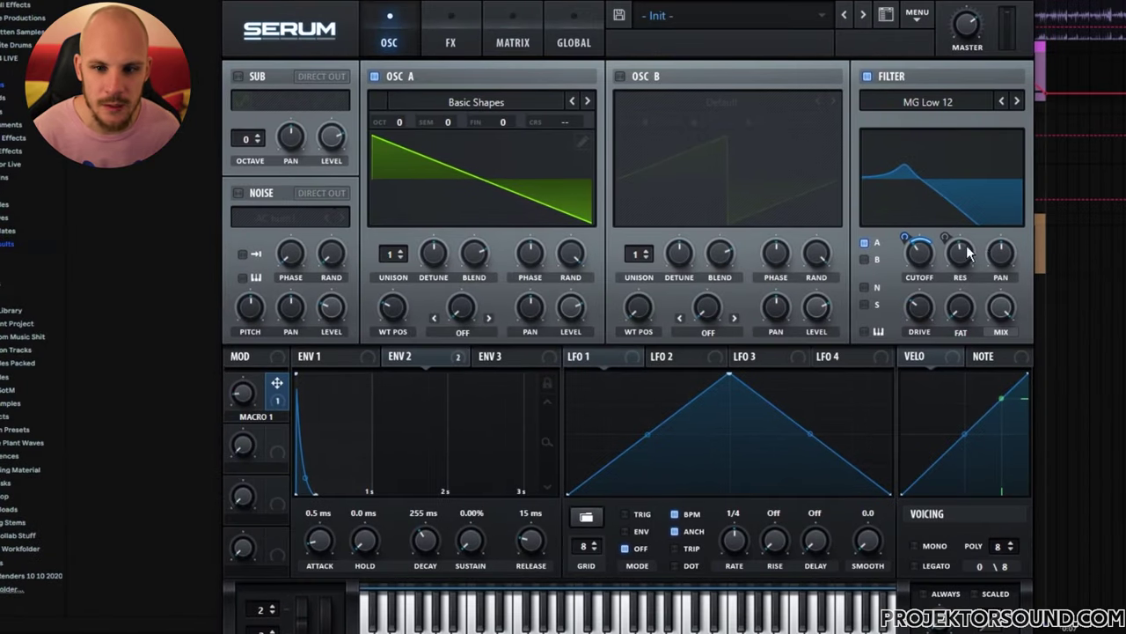
{"action": "left_click_drag", "start_coordinate": [393, 356], "coordinate": [960, 253]}
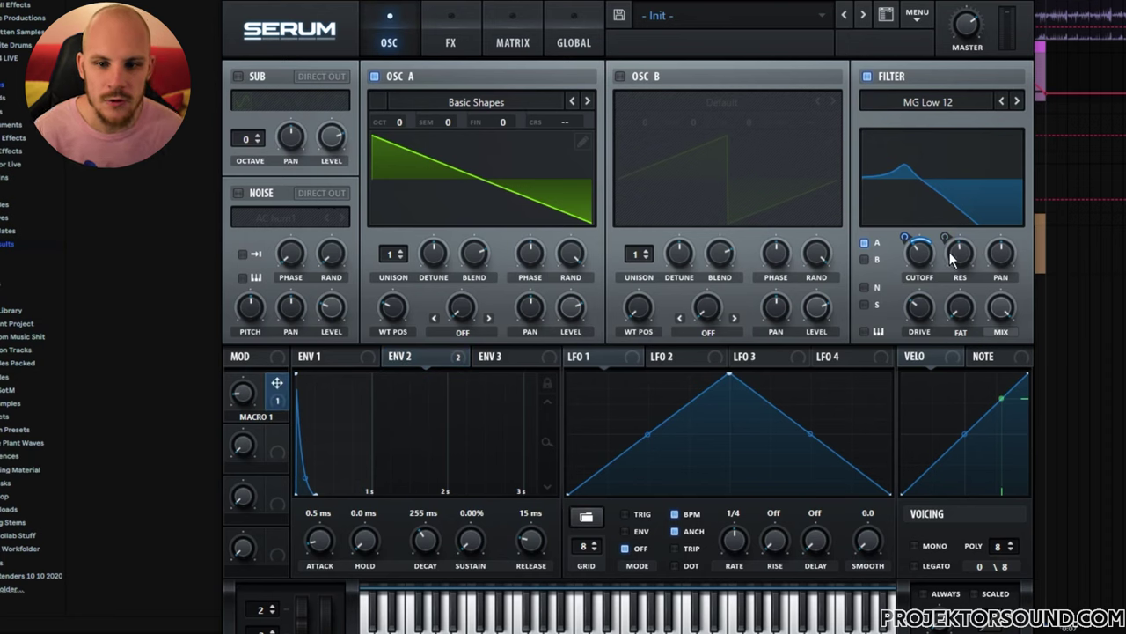
{"action": "mouse_move", "coordinate": [386, 296]}
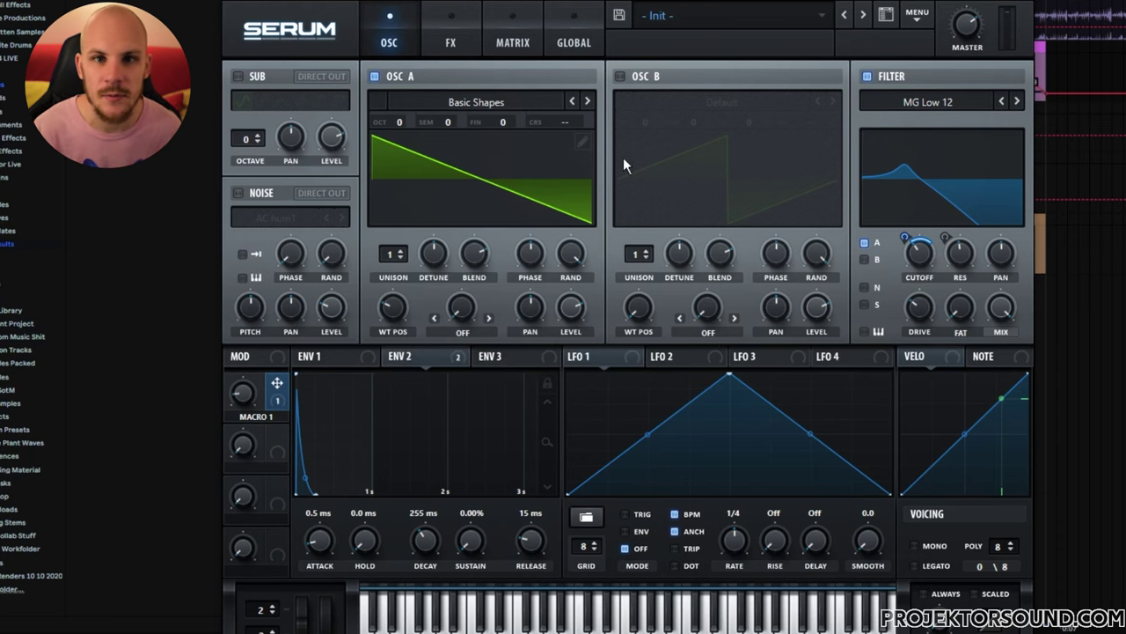
{"action": "left_click", "coordinate": [451, 35]}
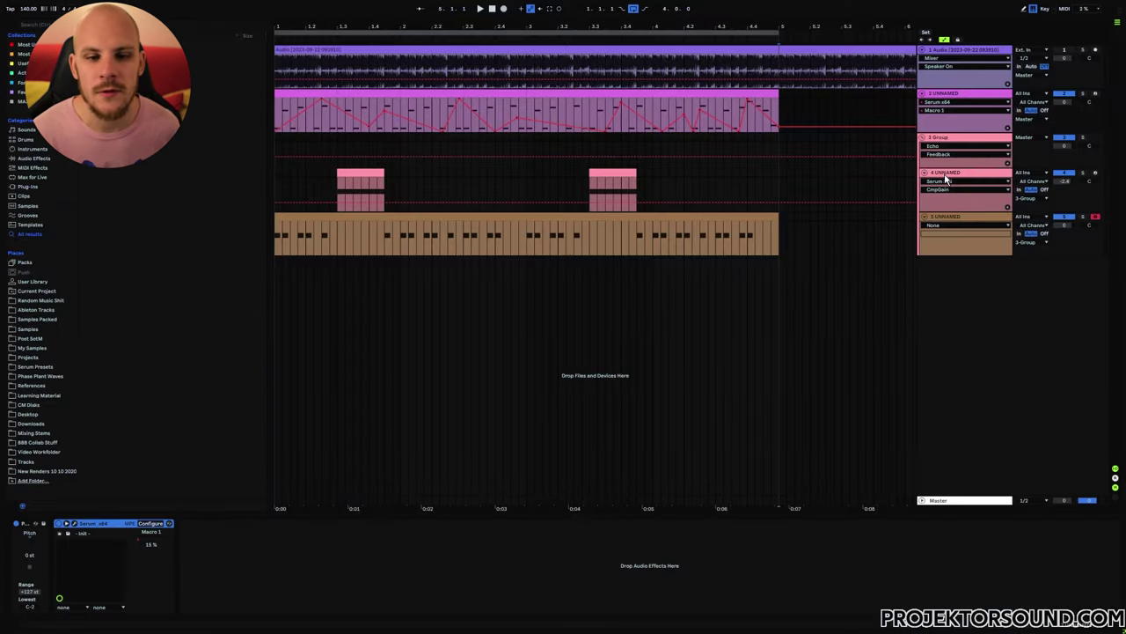
- Open the pink stab track's Serum effects rack and bypass its EQ module
{"action": "left_click", "coordinate": [946, 180]}
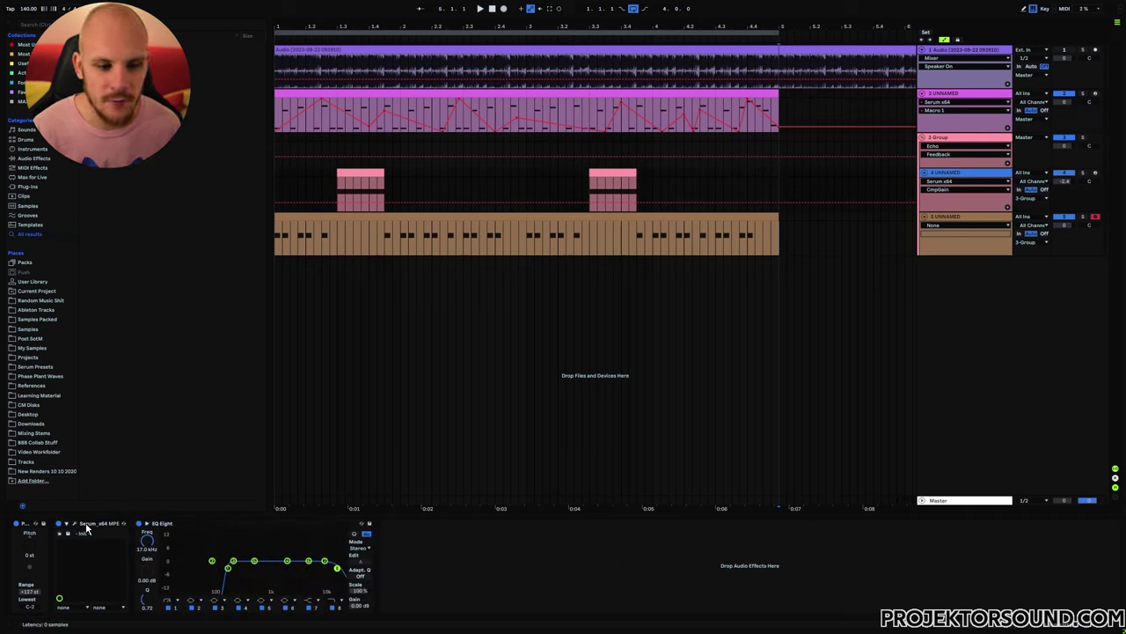
{"action": "left_click_drag", "start_coordinate": [339, 176], "coordinate": [387, 196]}
{"action": "left_click_drag", "start_coordinate": [299, 240], "coordinate": [667, 247]}
{"action": "key", "text": "ctrl+alt+p"}
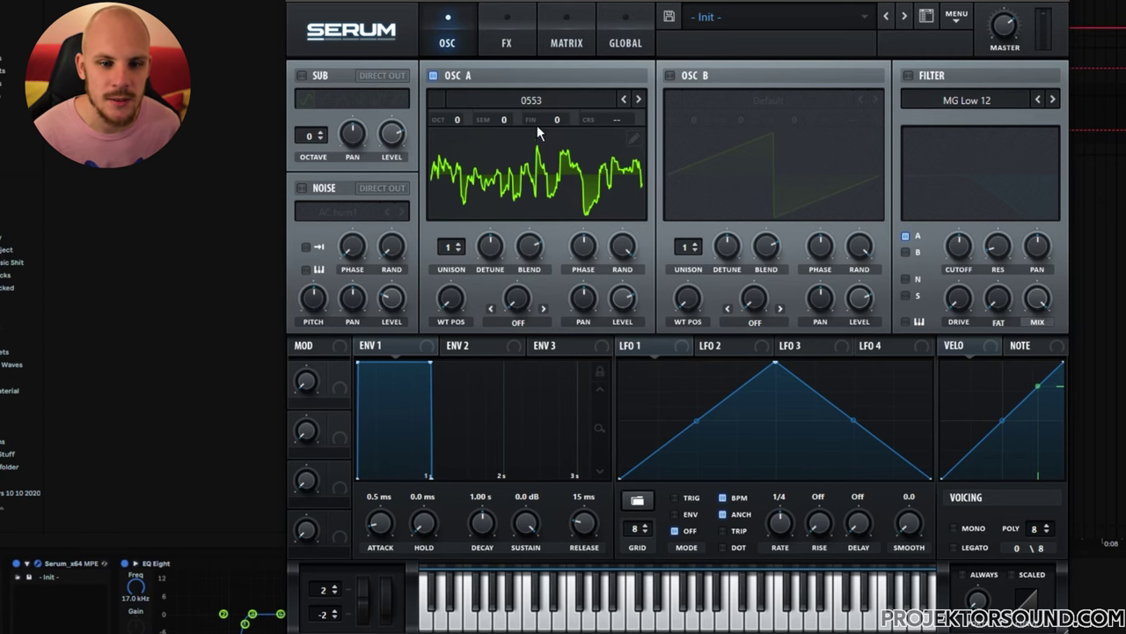
{"action": "left_click", "coordinate": [524, 45]}
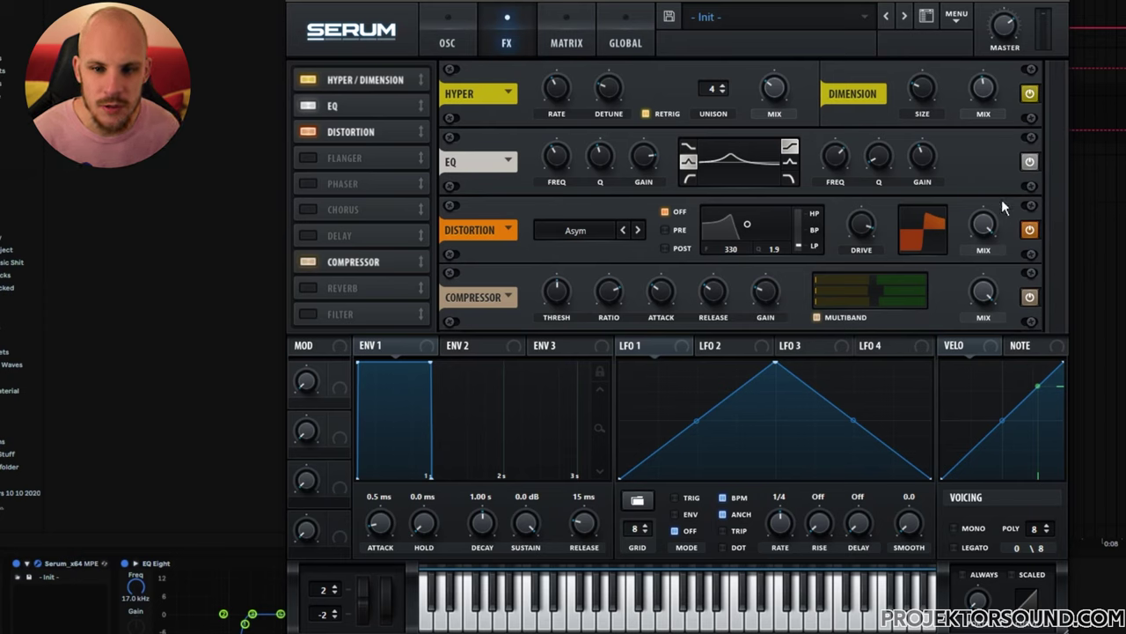
{"action": "left_click", "coordinate": [1029, 163]}
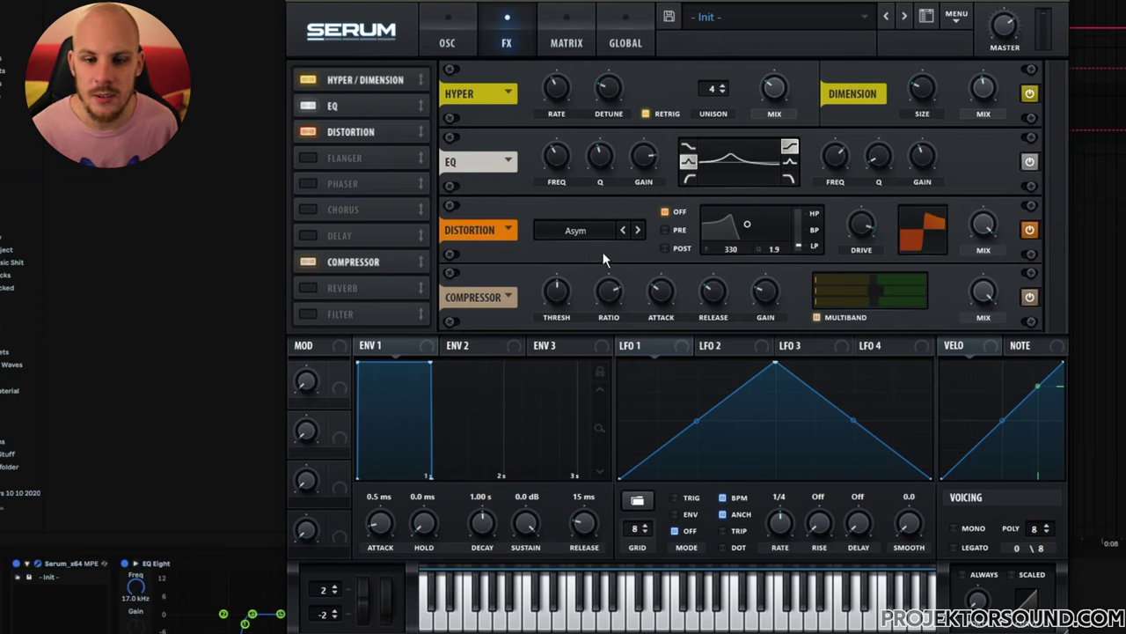
- Try Tube distortion, then set the stab's distortion mode to X-Shaper (Asym)
{"action": "left_click", "coordinate": [576, 230]}
{"action": "left_click", "coordinate": [572, 249]}
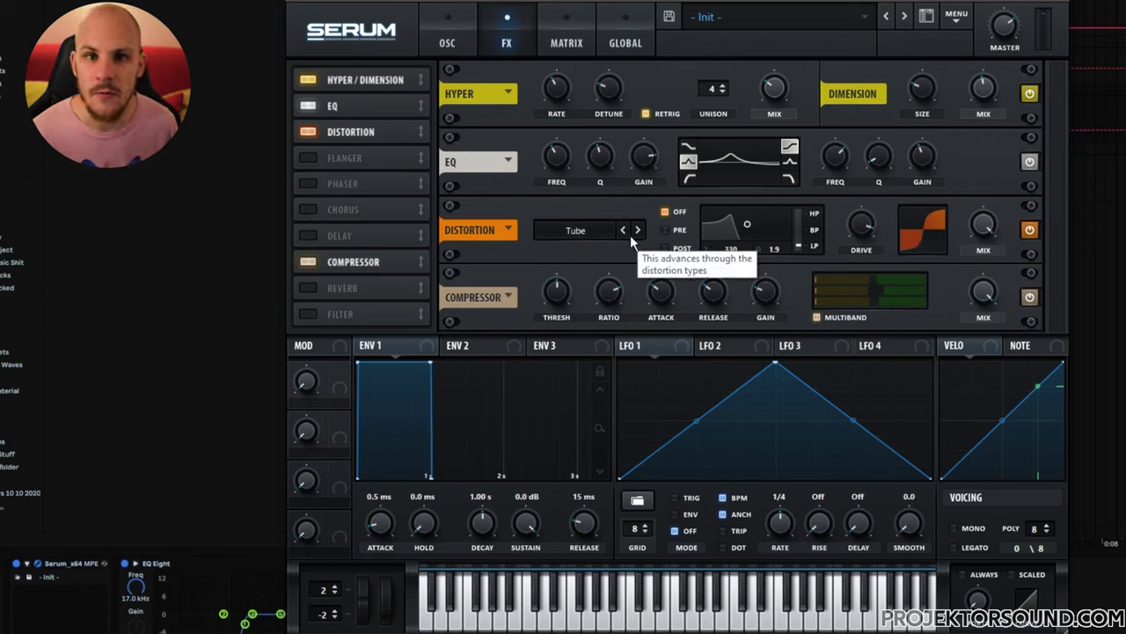
{"action": "left_click", "coordinate": [579, 232]}
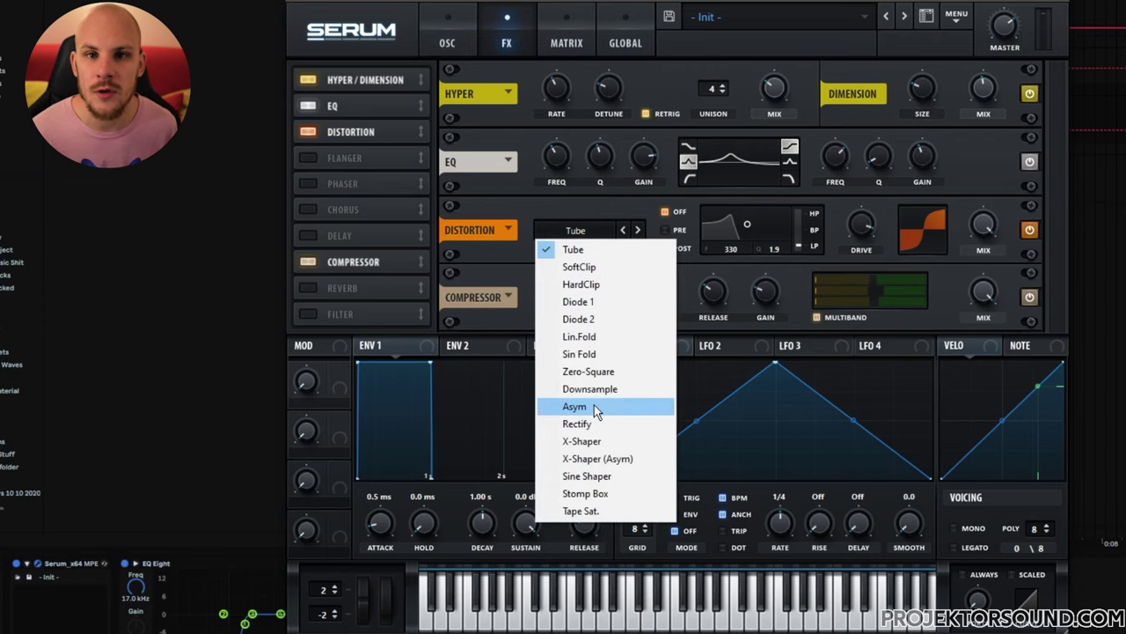
{"action": "left_click", "coordinate": [594, 406]}
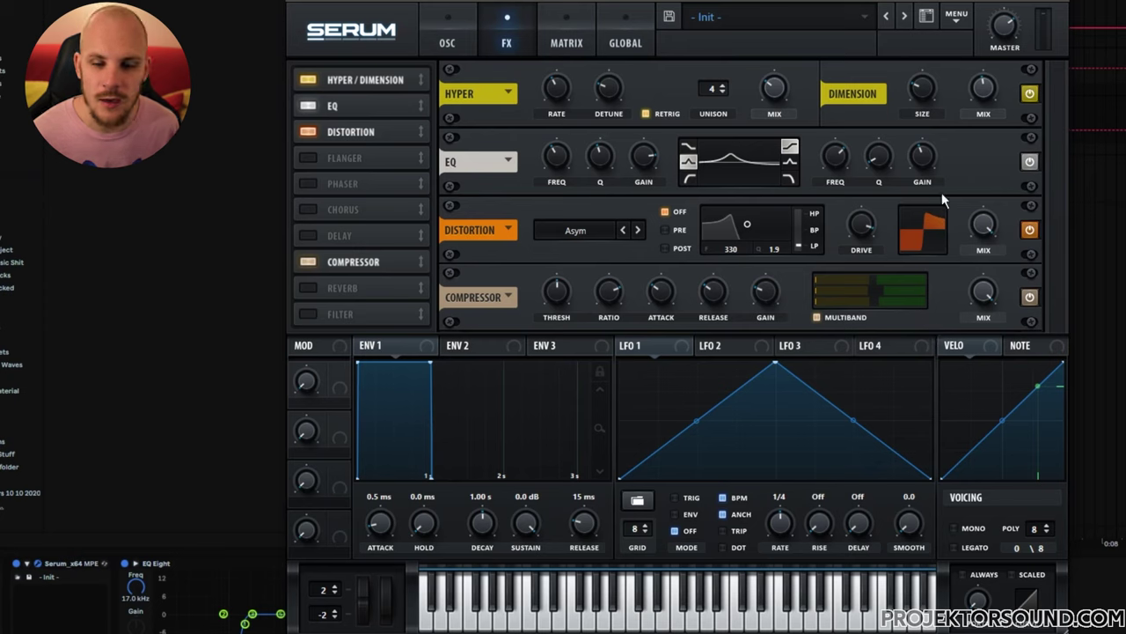
{"action": "left_click", "coordinate": [576, 231]}
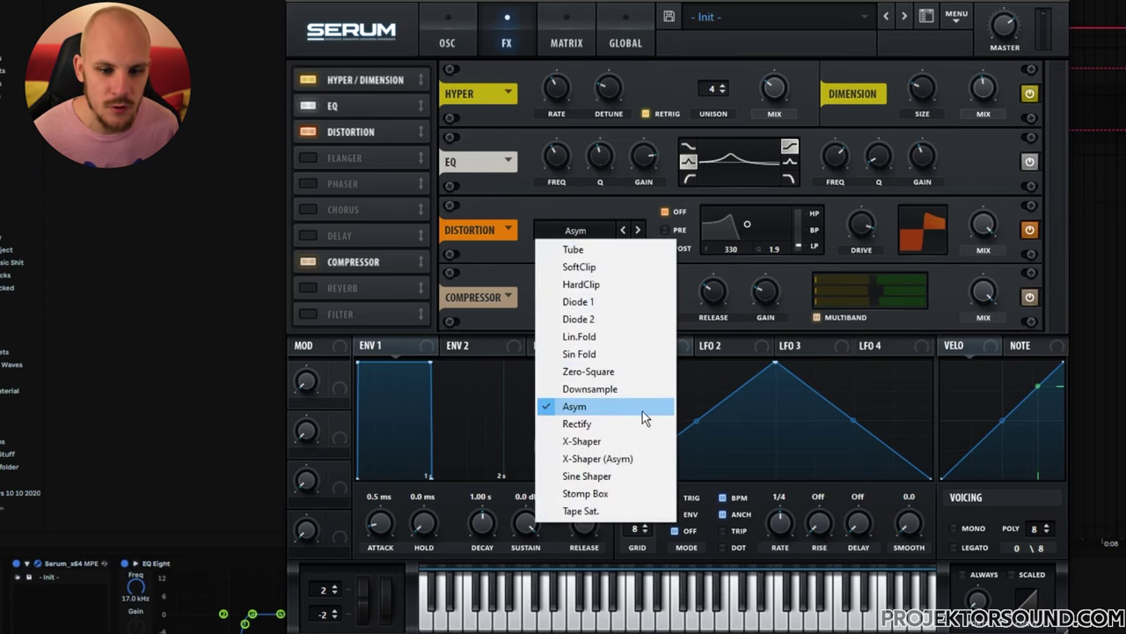
{"action": "left_click", "coordinate": [595, 460]}
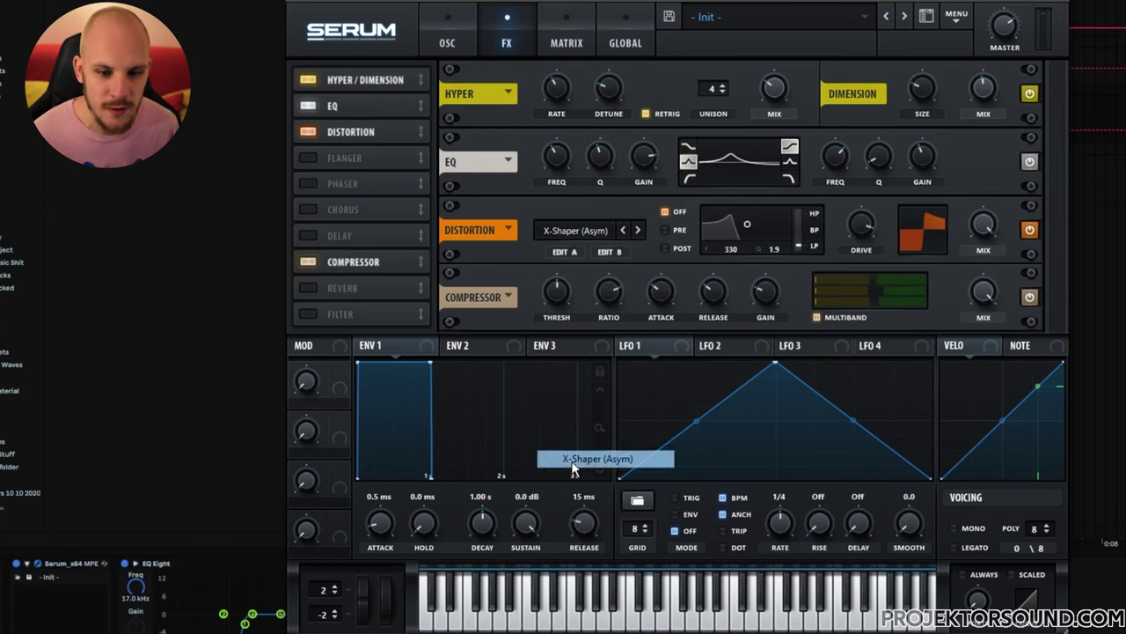
- Redraw shaper curve B with added nodes forming a peak, a dip and a steep rise
{"action": "left_click", "coordinate": [608, 253]}
{"action": "double_click", "coordinate": [486, 99]}
{"action": "left_click_drag", "start_coordinate": [485, 100], "coordinate": [493, 140]}
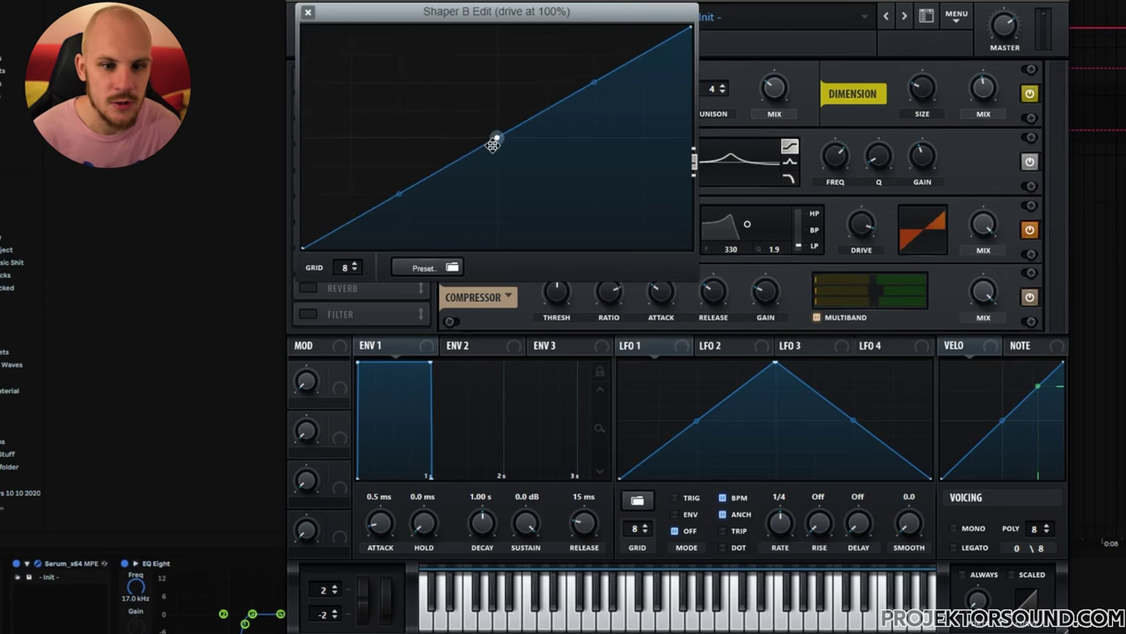
{"action": "double_click", "coordinate": [558, 72]}
{"action": "left_click_drag", "start_coordinate": [558, 72], "coordinate": [535, 39]}
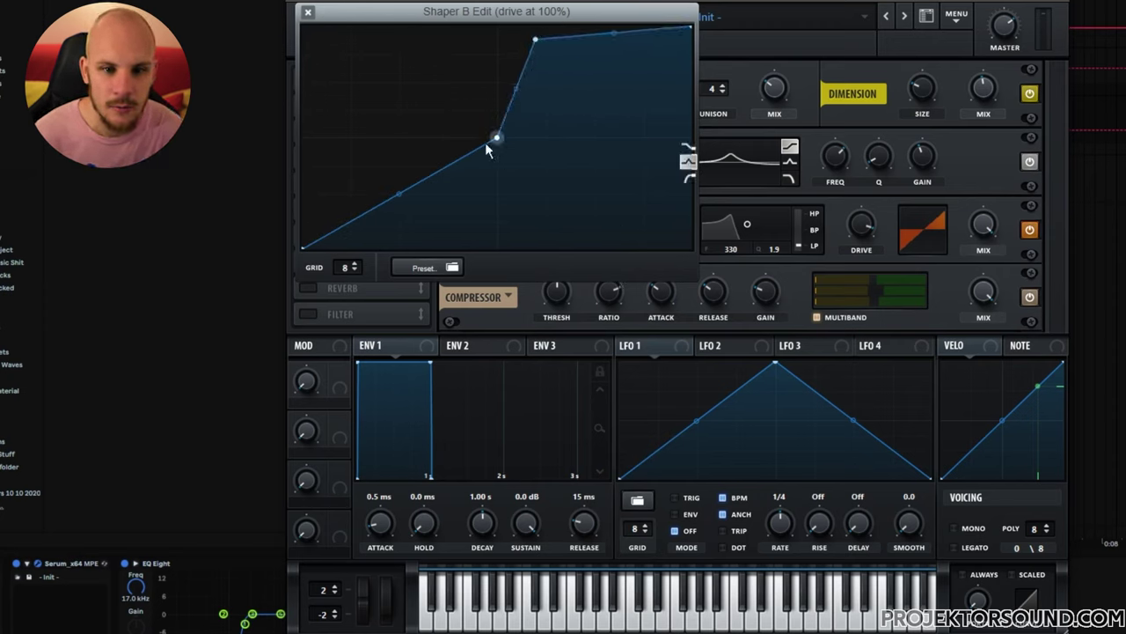
{"action": "double_click", "coordinate": [386, 163]}
{"action": "double_click", "coordinate": [422, 181]}
{"action": "left_click_drag", "start_coordinate": [423, 181], "coordinate": [475, 224]}
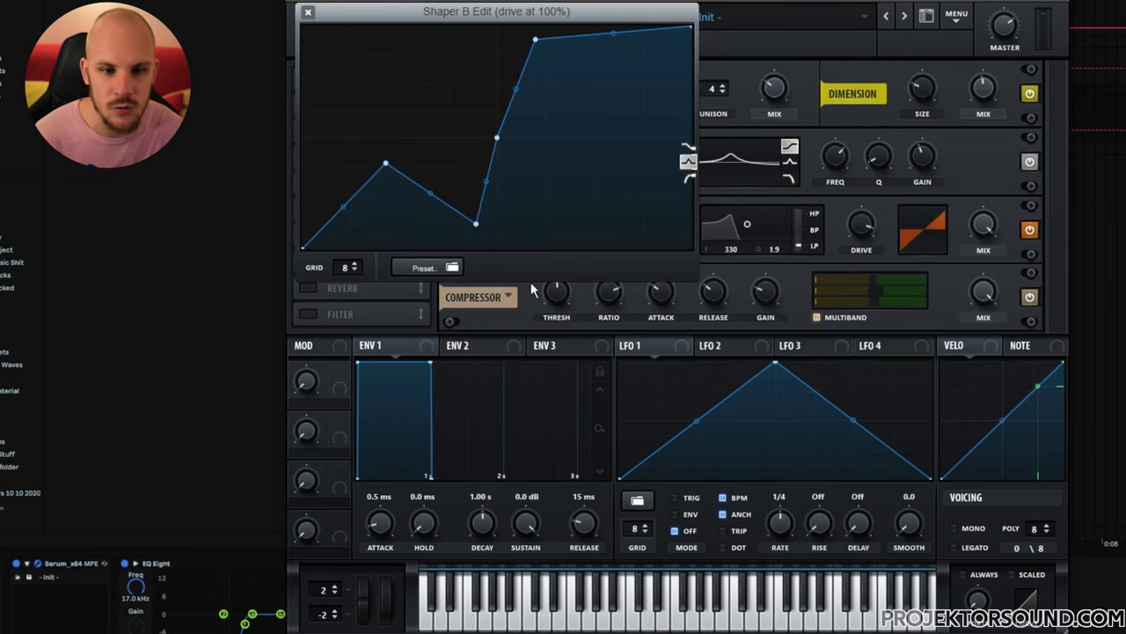
- Close the shaper editor and, during playback, pull the stab EQ's low-pass down to about 3.03 kHz
{"action": "left_click", "coordinate": [308, 14]}
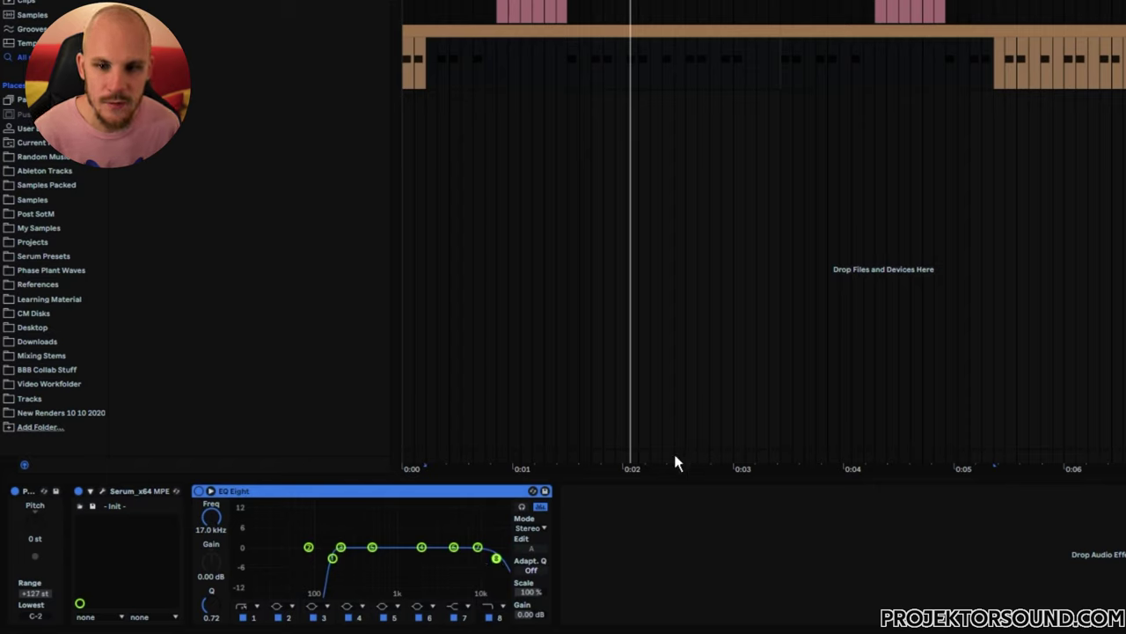
{"action": "mouse_move", "coordinate": [497, 558]}
{"action": "left_mouse_down"}
{"action": "mouse_move", "coordinate": [427, 558]}
{"action": "mouse_move", "coordinate": [497, 558]}
{"action": "left_mouse_up"}
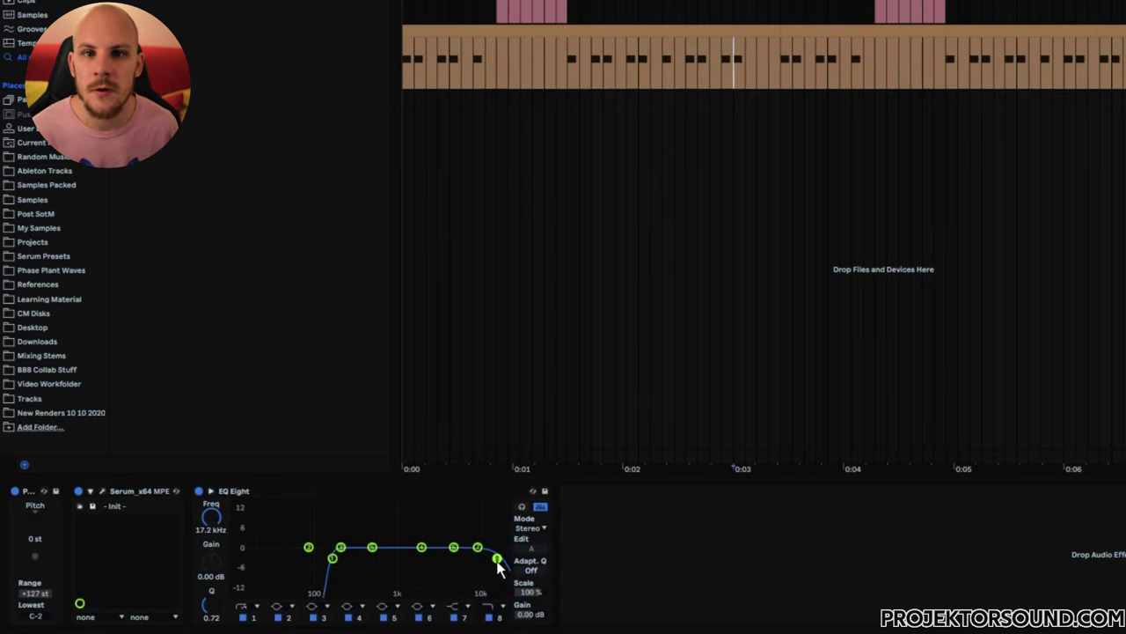
{"action": "left_click_drag", "start_coordinate": [498, 558], "coordinate": [469, 560]}
{"action": "left_click_drag", "start_coordinate": [569, 73], "coordinate": [719, 80]}
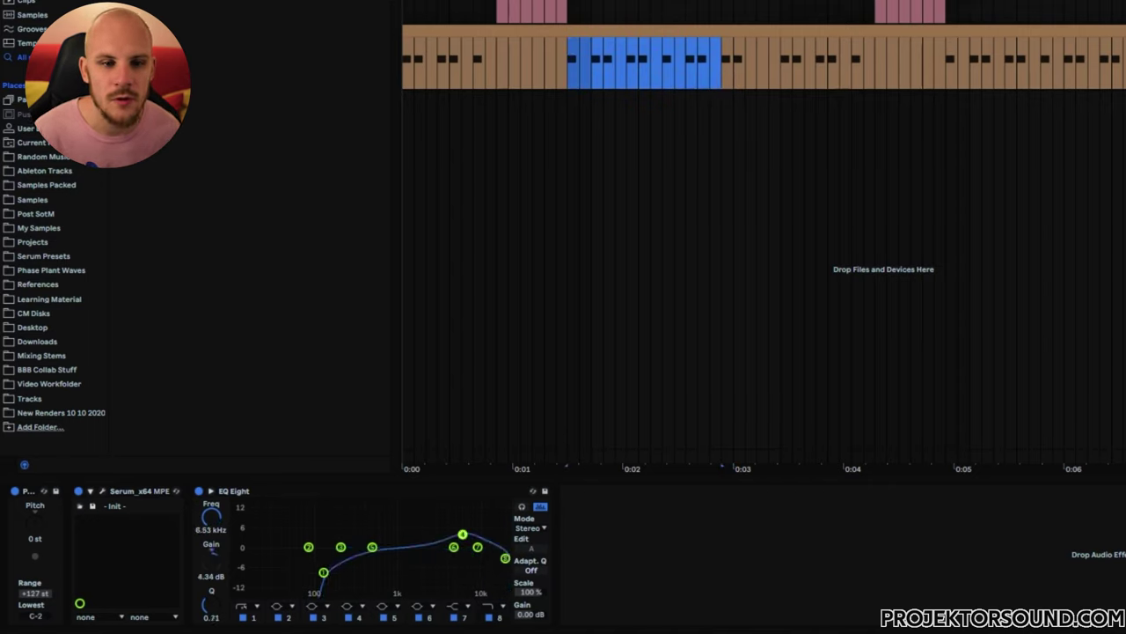
{"action": "left_click", "coordinate": [568, 17]}
{"action": "left_click", "coordinate": [403, 67]}
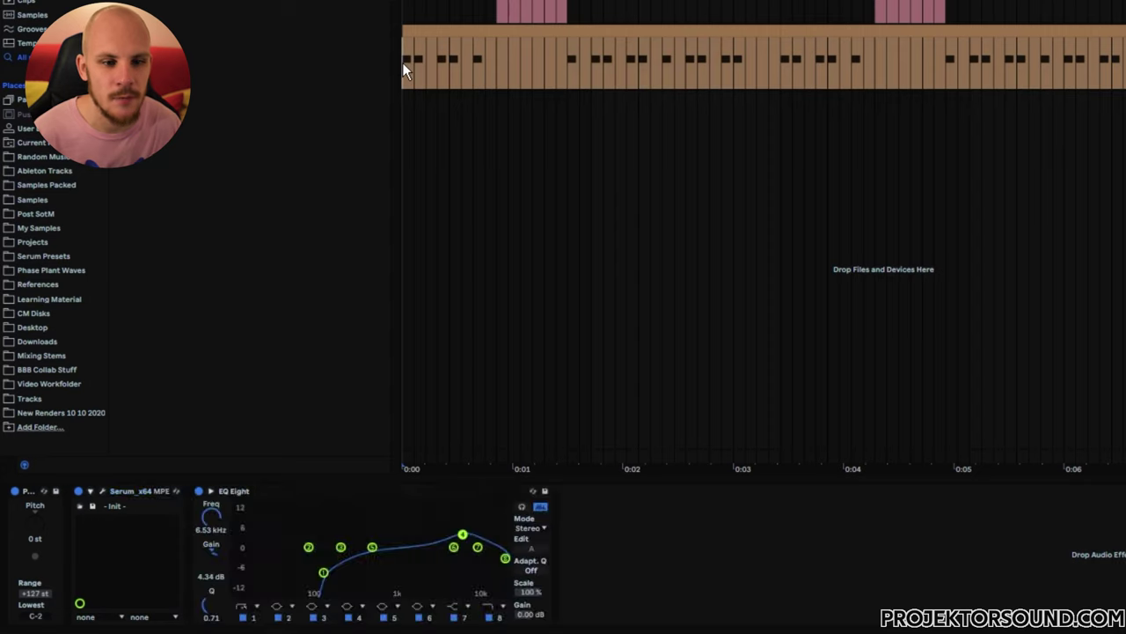
{"action": "left_click", "coordinate": [554, 13]}
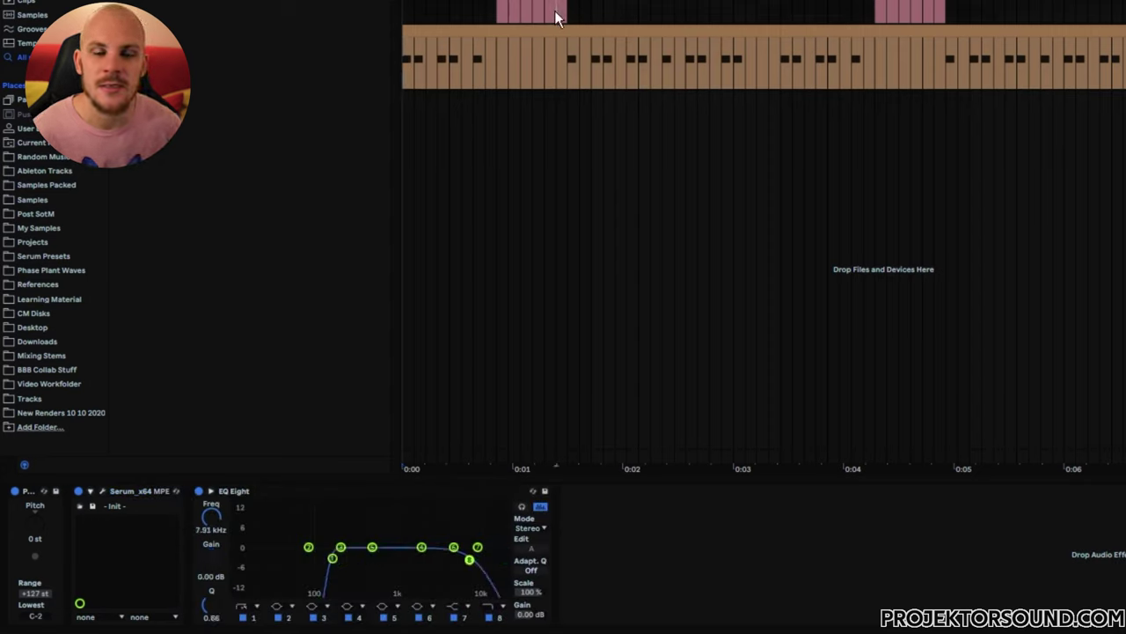
{"action": "left_click", "coordinate": [434, 465]}
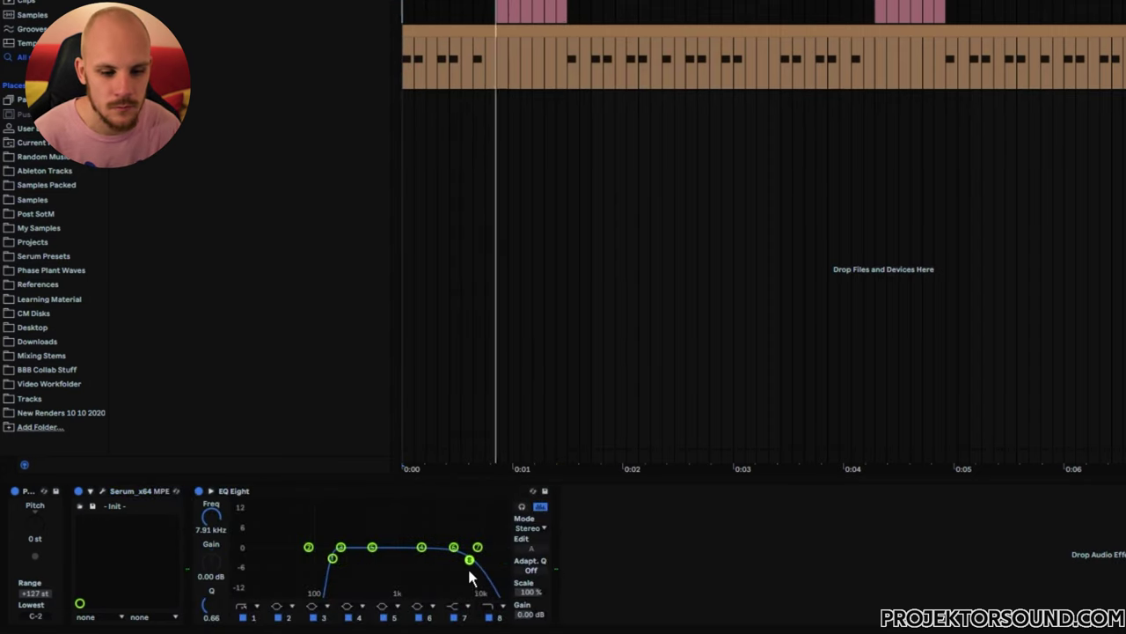
{"action": "mouse_move", "coordinate": [471, 568]}
{"action": "left_mouse_down"}
{"action": "mouse_move", "coordinate": [436, 558]}
{"action": "mouse_move", "coordinate": [493, 550]}
{"action": "mouse_move", "coordinate": [482, 556]}
{"action": "left_mouse_up"}
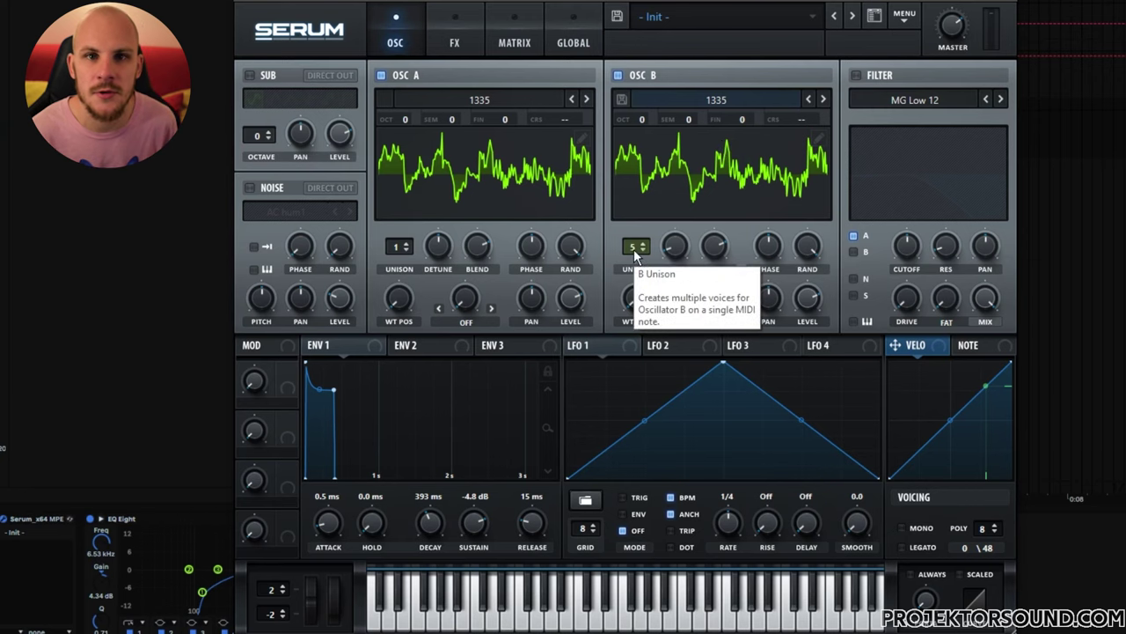
- Switch the pluck track's Serum to its effects page
{"action": "left_click", "coordinate": [454, 35]}
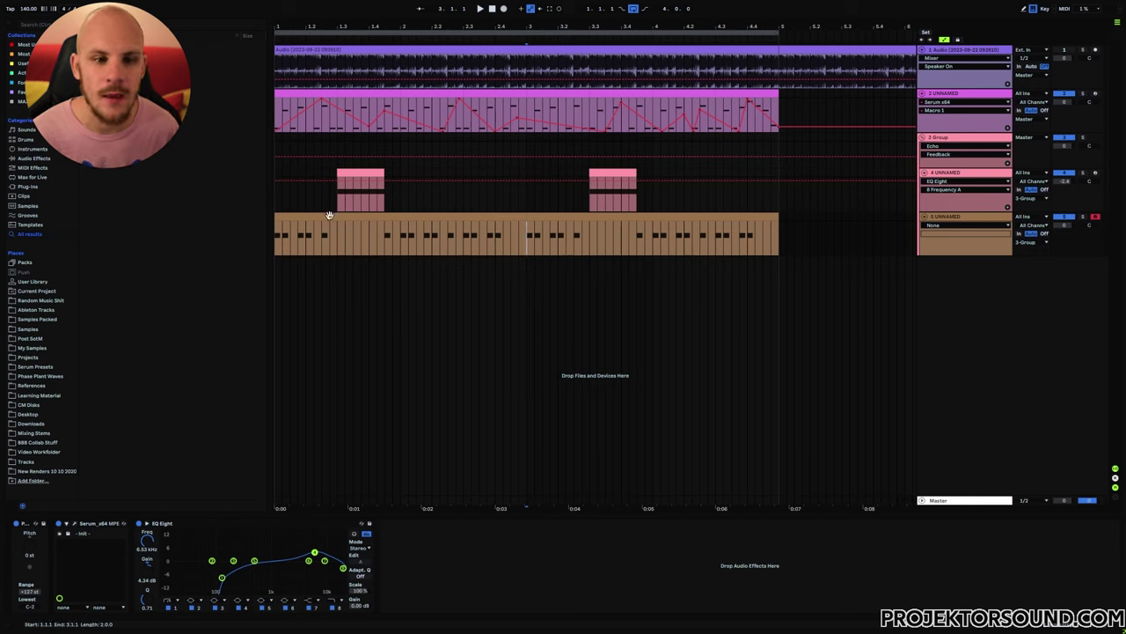
- Audition ranges across tracks 2, 4 and 5, then bring up track 5's EQ Eight
{"action": "left_click_drag", "start_coordinate": [278, 110], "coordinate": [778, 117]}
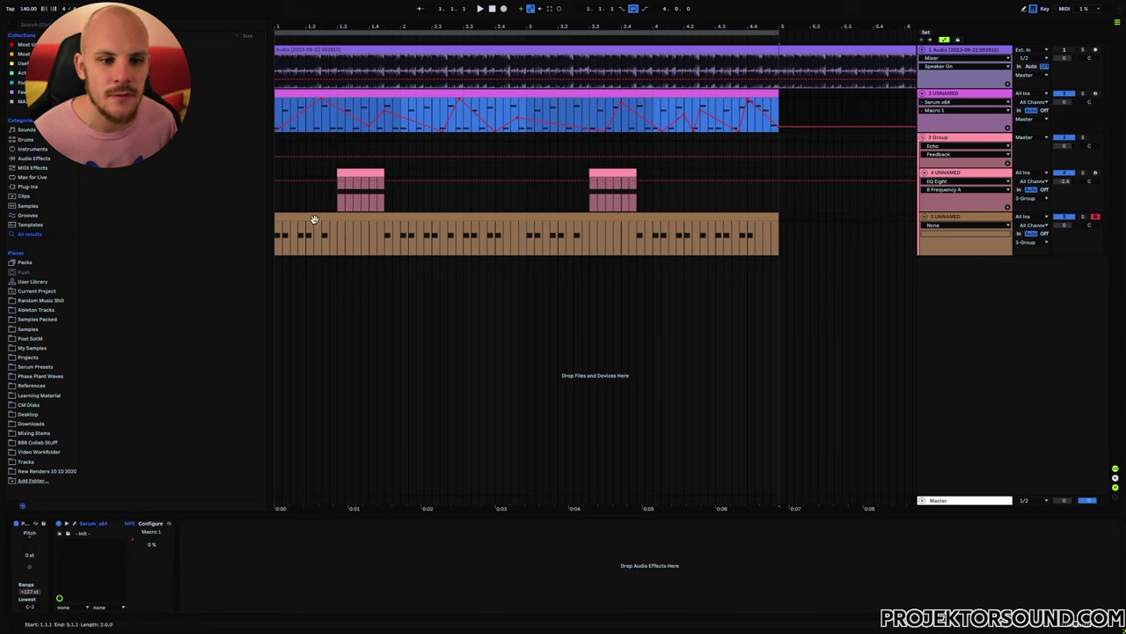
{"action": "left_click_drag", "start_coordinate": [308, 226], "coordinate": [654, 202]}
{"action": "left_click", "coordinate": [665, 251]}
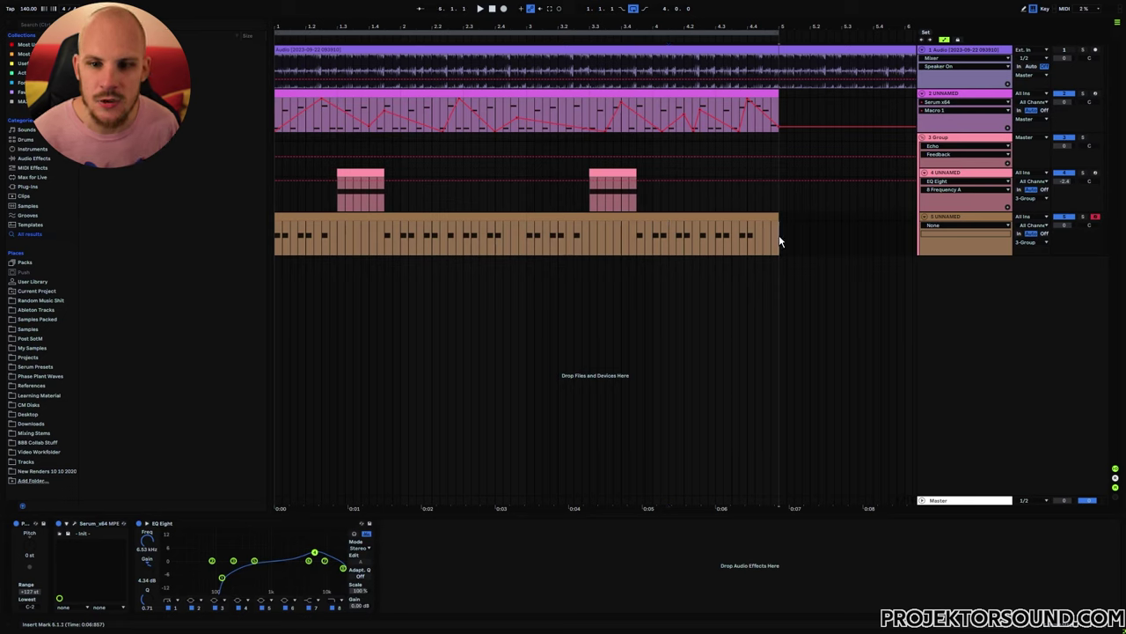
{"action": "left_click_drag", "start_coordinate": [780, 243], "coordinate": [276, 209]}
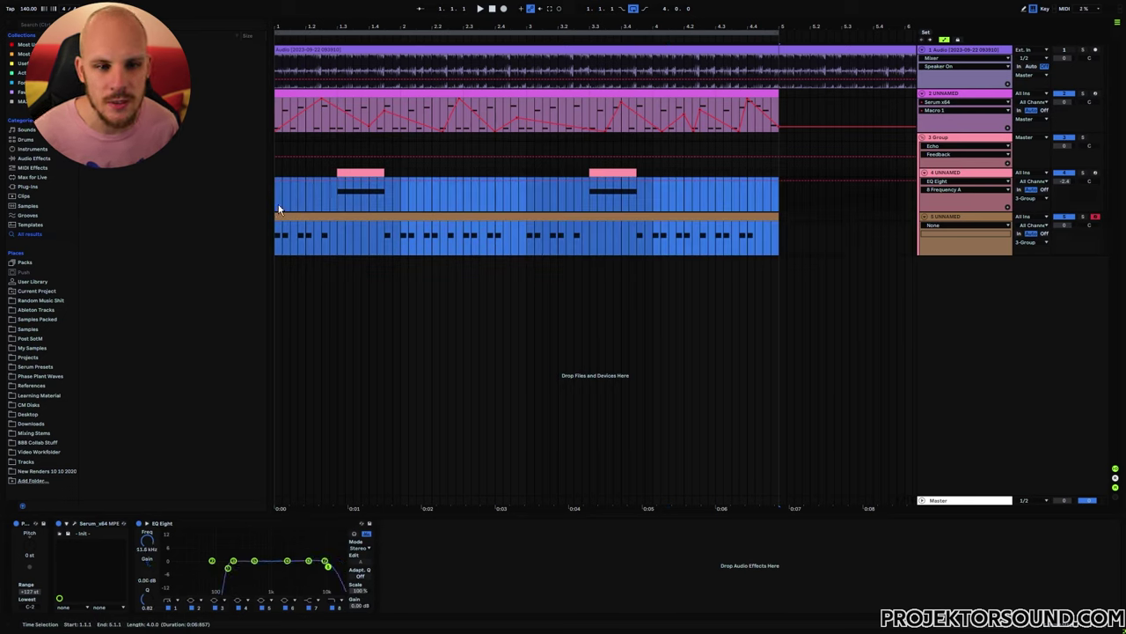
{"action": "left_click", "coordinate": [275, 207]}
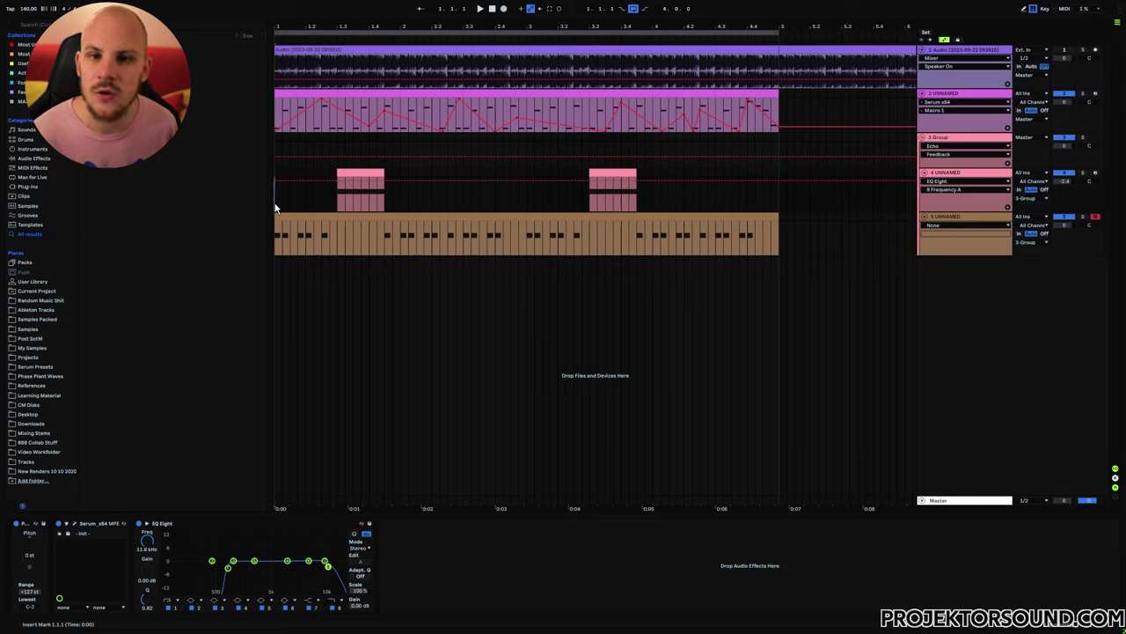
{"action": "left_click", "coordinate": [354, 236]}
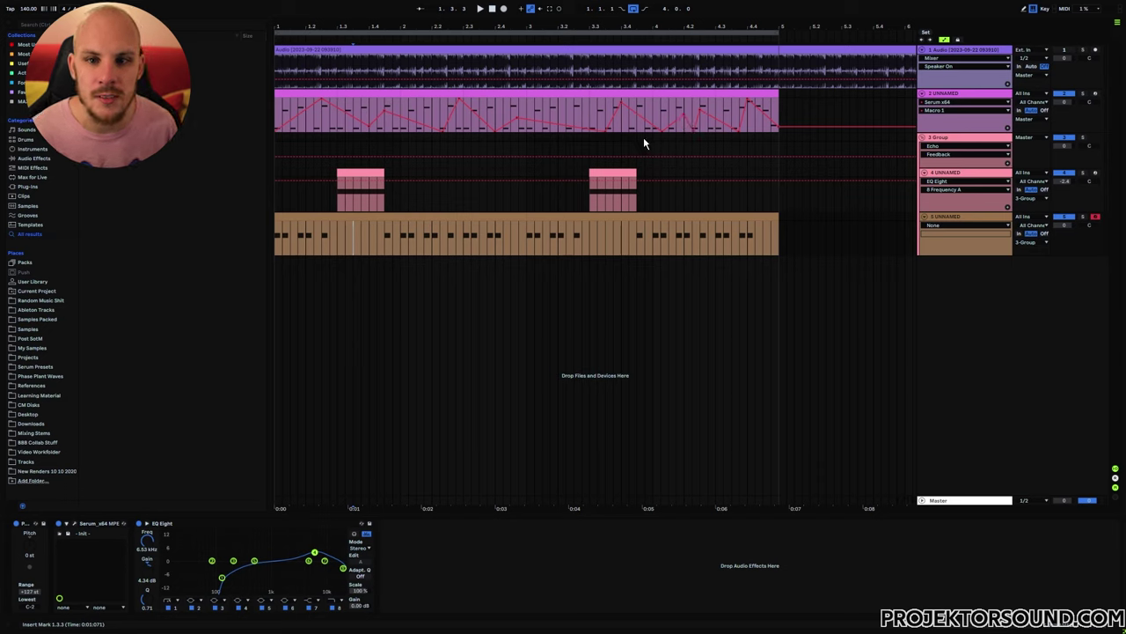
- Audition parts of the purple track 2 clip and open its MIDI notes for editing
{"action": "left_click_drag", "start_coordinate": [277, 110], "coordinate": [811, 126]}
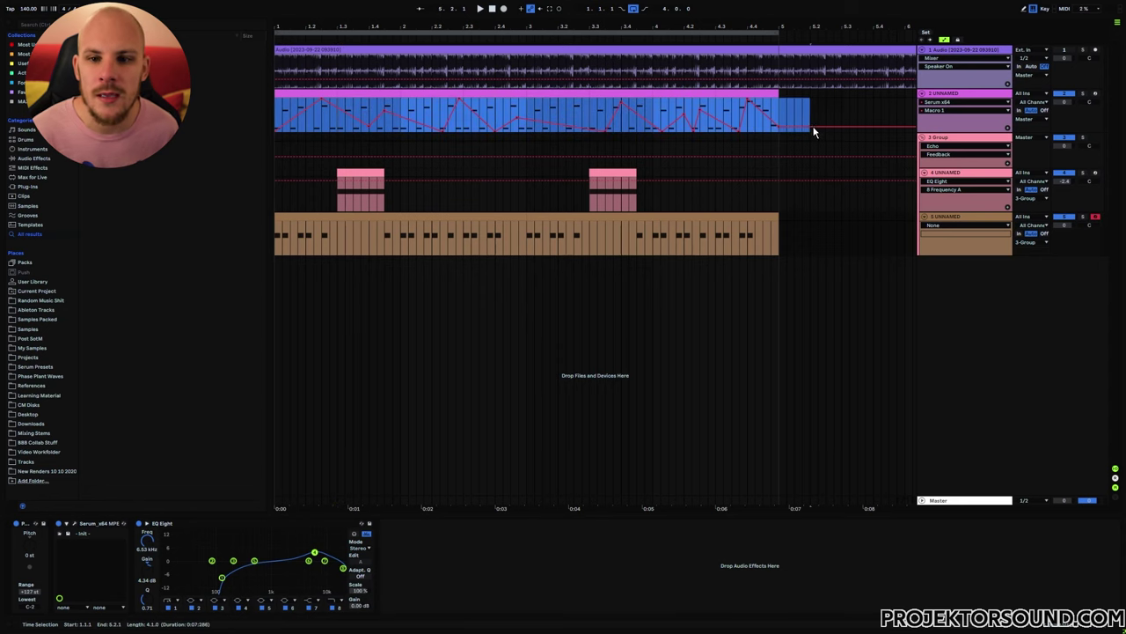
{"action": "left_click", "coordinate": [519, 107]}
{"action": "left_click_drag", "start_coordinate": [277, 107], "coordinate": [408, 110]}
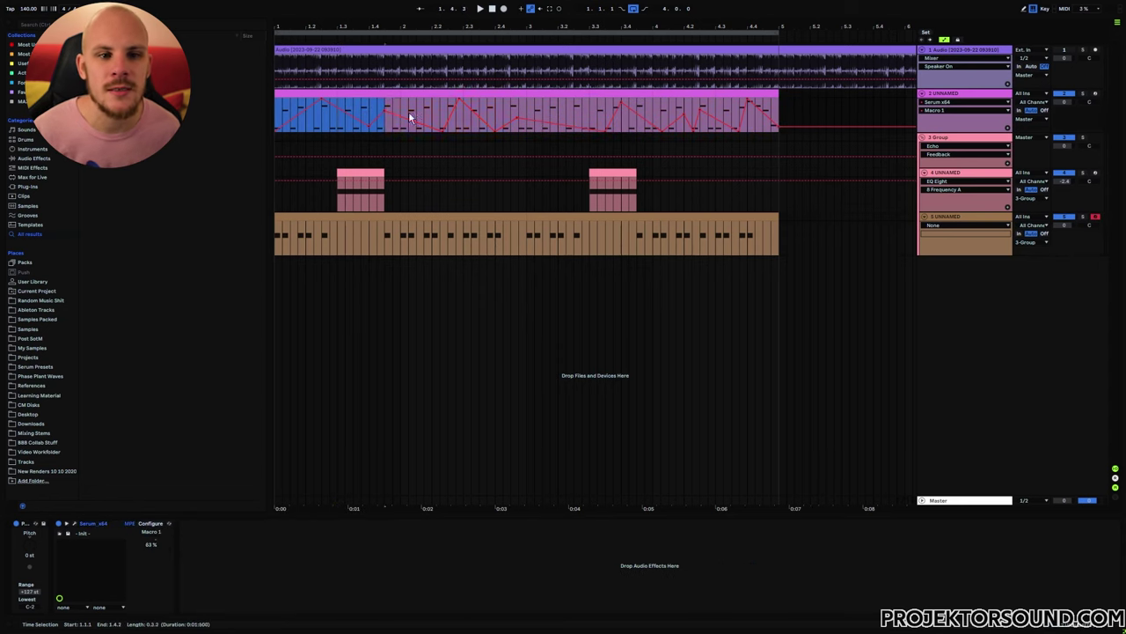
{"action": "left_click", "coordinate": [561, 106]}
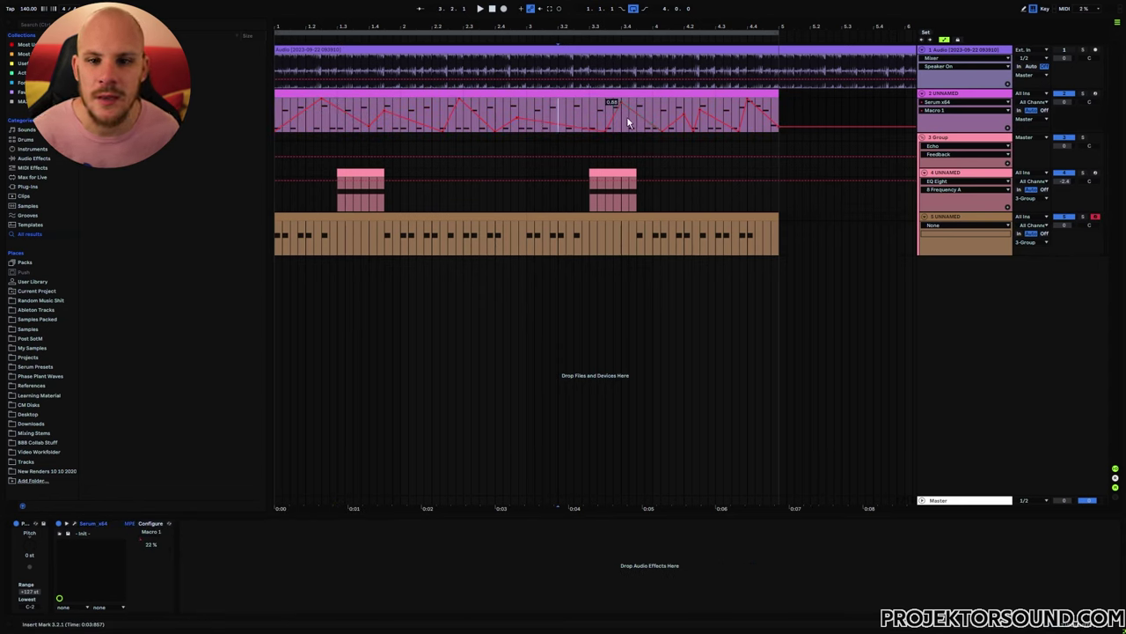
{"action": "double_click", "coordinate": [334, 108]}
{"action": "left_click", "coordinate": [276, 504]}
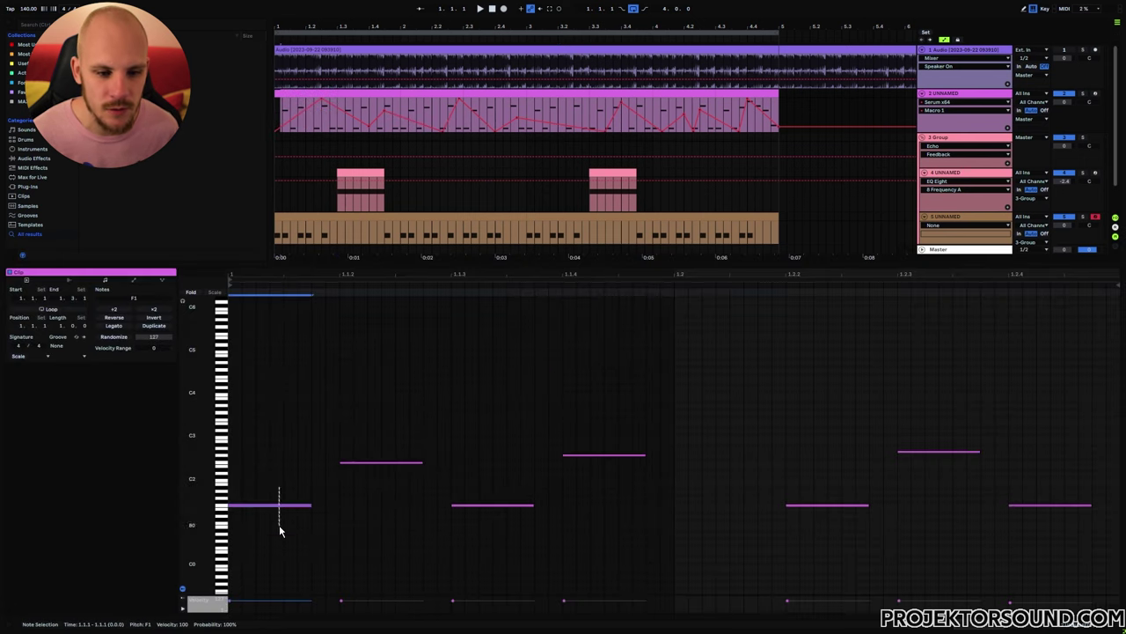
{"action": "left_click", "coordinate": [383, 461]}
{"action": "left_click", "coordinate": [509, 505]}
{"action": "left_click", "coordinate": [593, 455]}
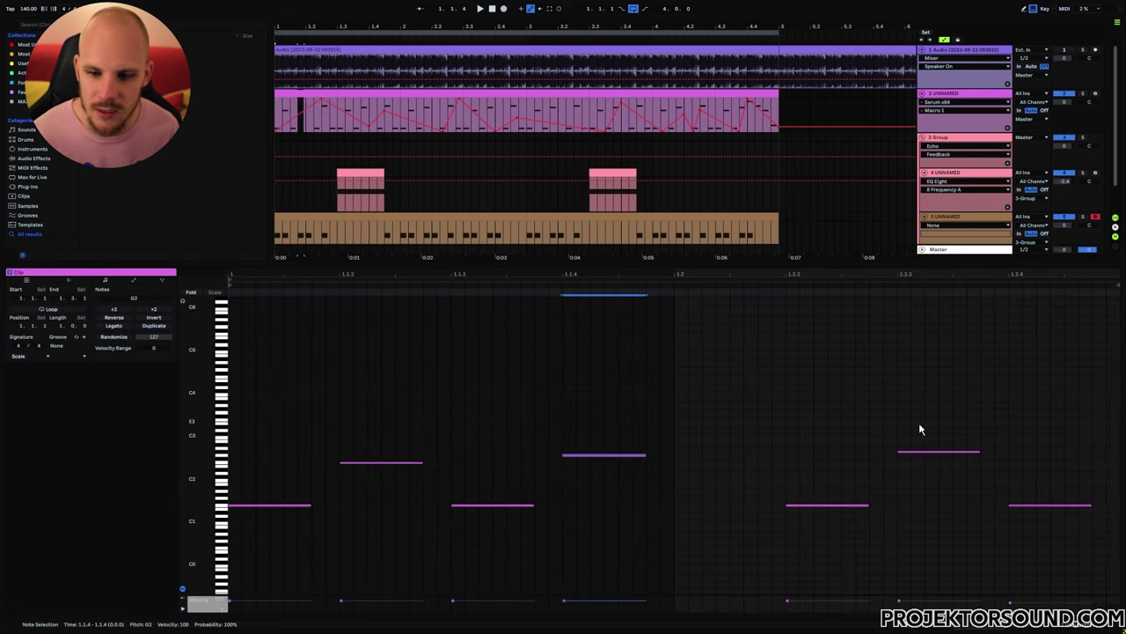
{"action": "left_click", "coordinate": [906, 451]}
{"action": "left_click_drag", "start_coordinate": [272, 478], "coordinate": [1000, 544]}
{"action": "left_click_drag", "start_coordinate": [377, 431], "coordinate": [918, 482]}
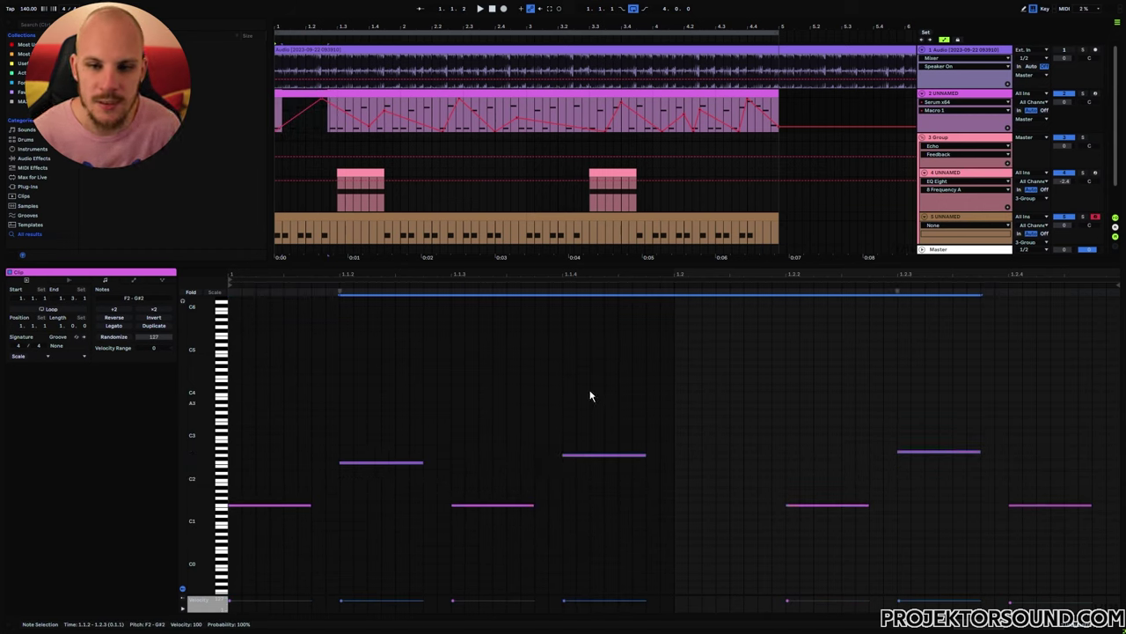
{"action": "left_click", "coordinate": [749, 113]}
{"action": "mouse_move", "coordinate": [704, 397]}
{"action": "left_mouse_down"}
{"action": "mouse_move", "coordinate": [752, 422]}
{"action": "mouse_move", "coordinate": [927, 462]}
{"action": "left_mouse_up"}
{"action": "left_click_drag", "start_coordinate": [777, 109], "coordinate": [739, 107]}
{"action": "left_click", "coordinate": [782, 113]}
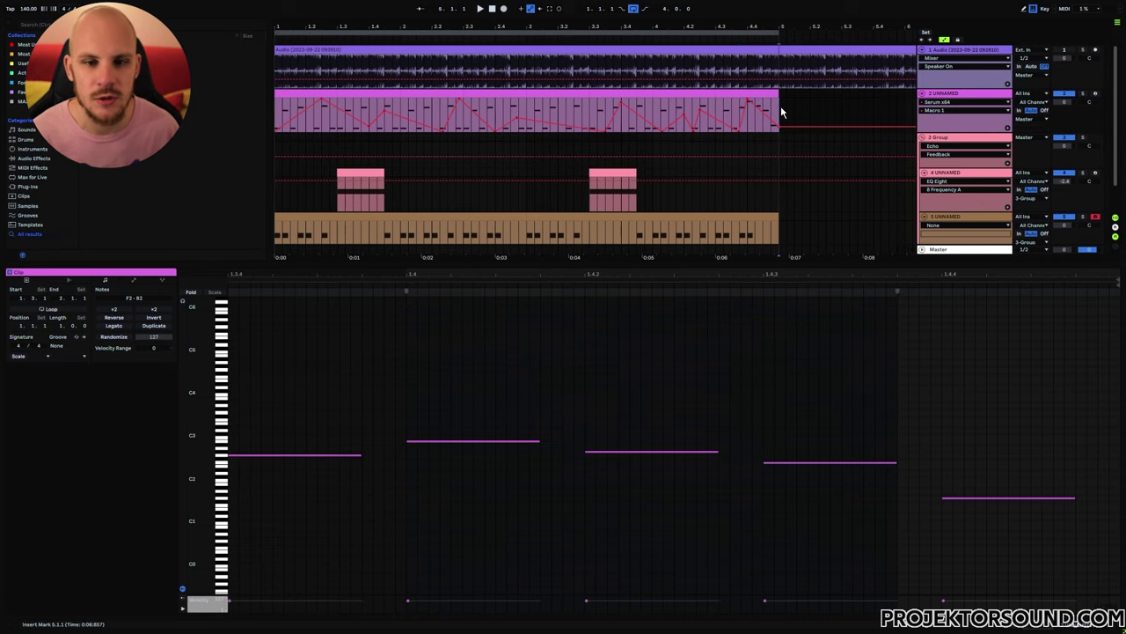
{"action": "left_click_drag", "start_coordinate": [781, 106], "coordinate": [265, 103]}
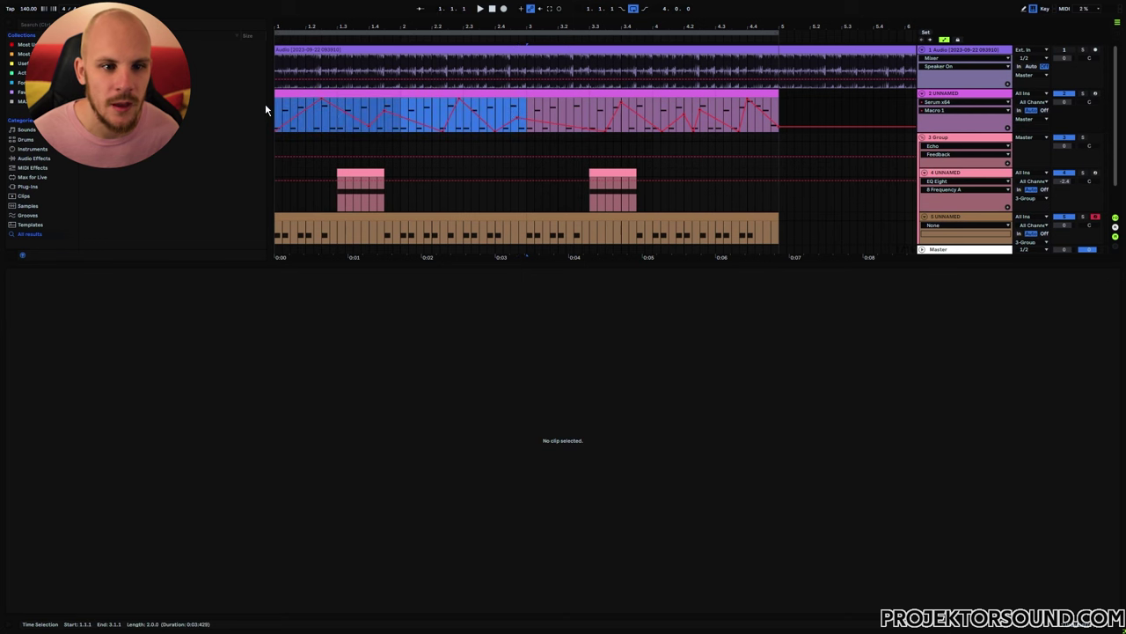
- Play the track 1 reference audio clip and select its 2.3.2 to 3.1.1 range
{"action": "left_click", "coordinate": [741, 80]}
{"action": "key", "text": "space"}
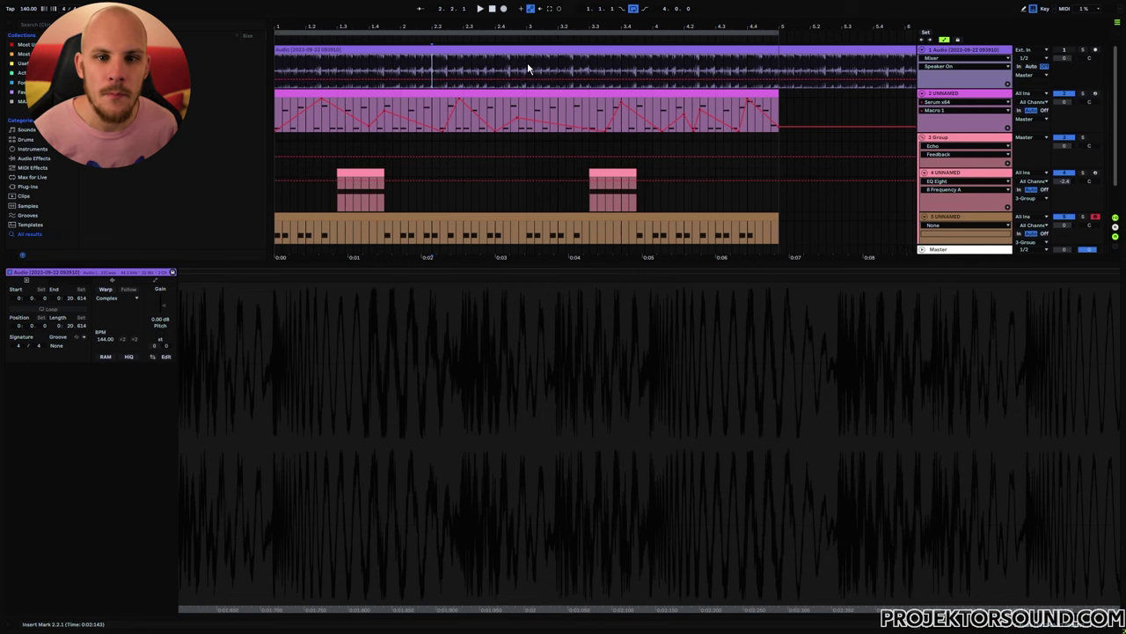
{"action": "left_click_drag", "start_coordinate": [528, 66], "coordinate": [468, 72]}
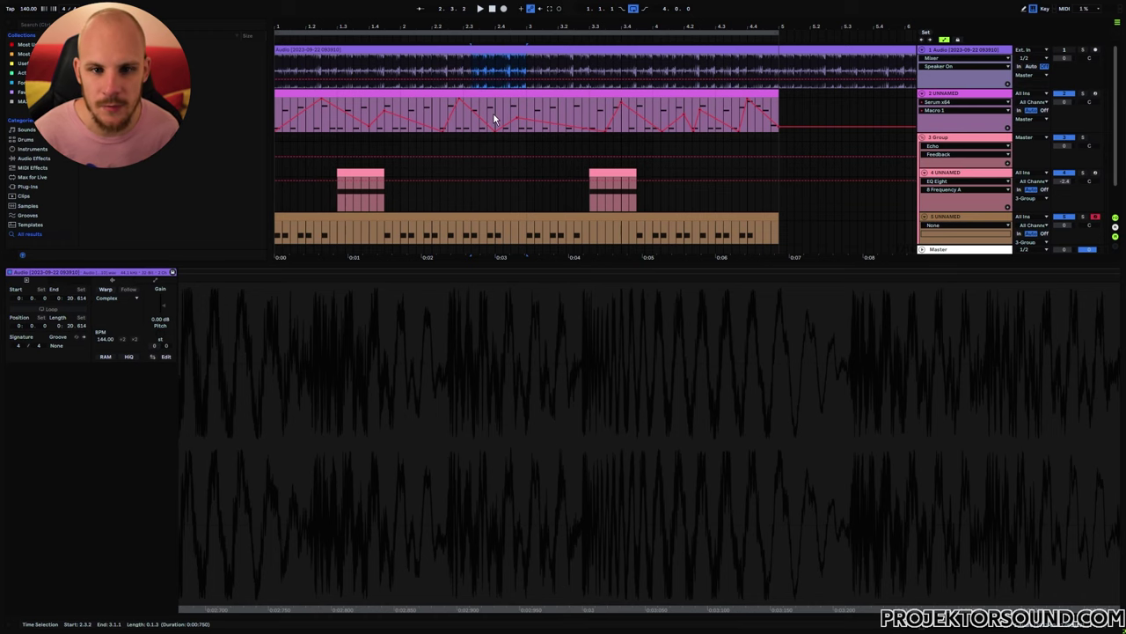
- Select 2.3.1–3.1.1 in the track 2 clip and show the brown clip's notes
{"action": "left_click_drag", "start_coordinate": [493, 113], "coordinate": [526, 119]}
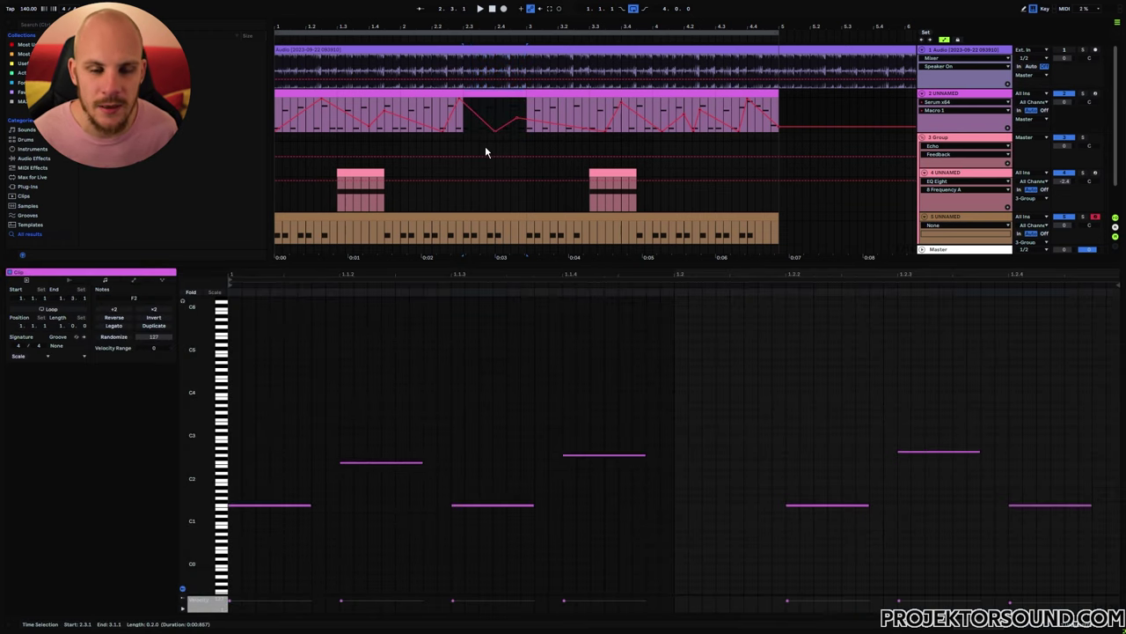
{"action": "scroll", "coordinate": [486, 163], "scroll_direction": "down", "scroll_amount": 2}
{"action": "left_click", "coordinate": [392, 219]}
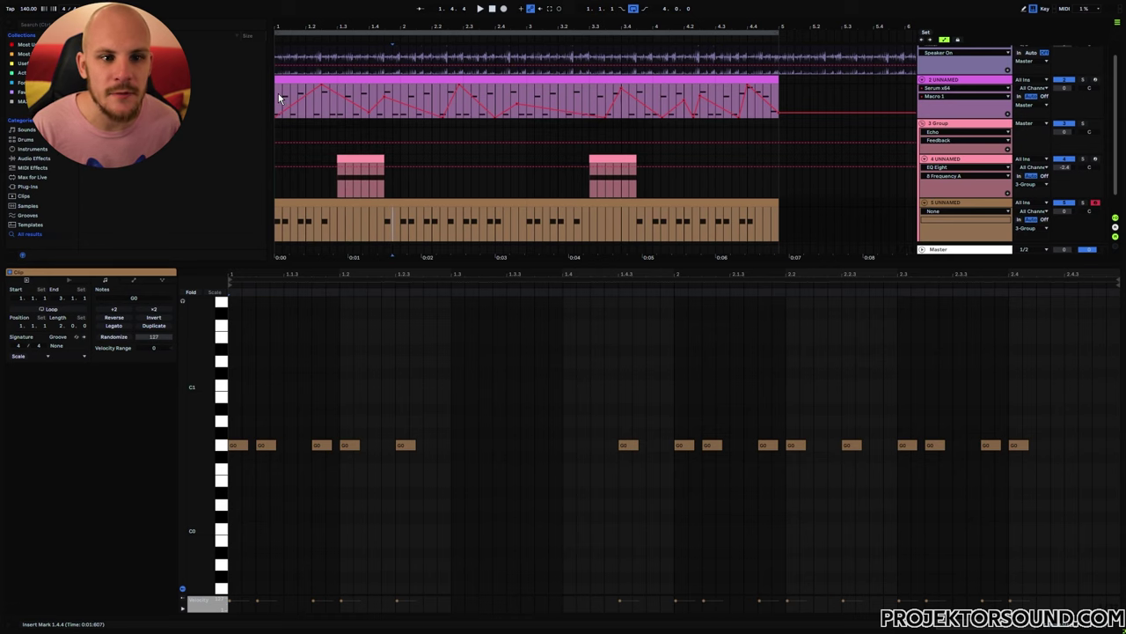
- Step through the start of the track 2 clip, then select the brown clip's second bar
{"action": "mouse_move", "coordinate": [279, 98]}
{"action": "left_mouse_down"}
{"action": "mouse_move", "coordinate": [339, 105]}
{"action": "mouse_move", "coordinate": [287, 97]}
{"action": "left_mouse_up"}
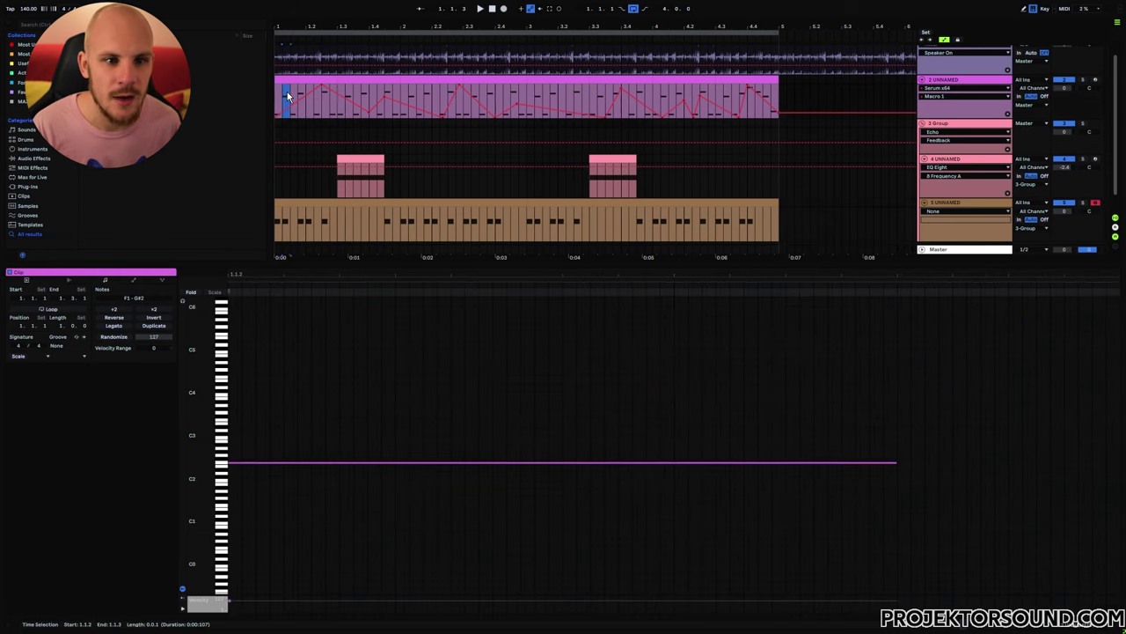
{"action": "left_click", "coordinate": [300, 88]}
{"action": "left_click", "coordinate": [327, 99]}
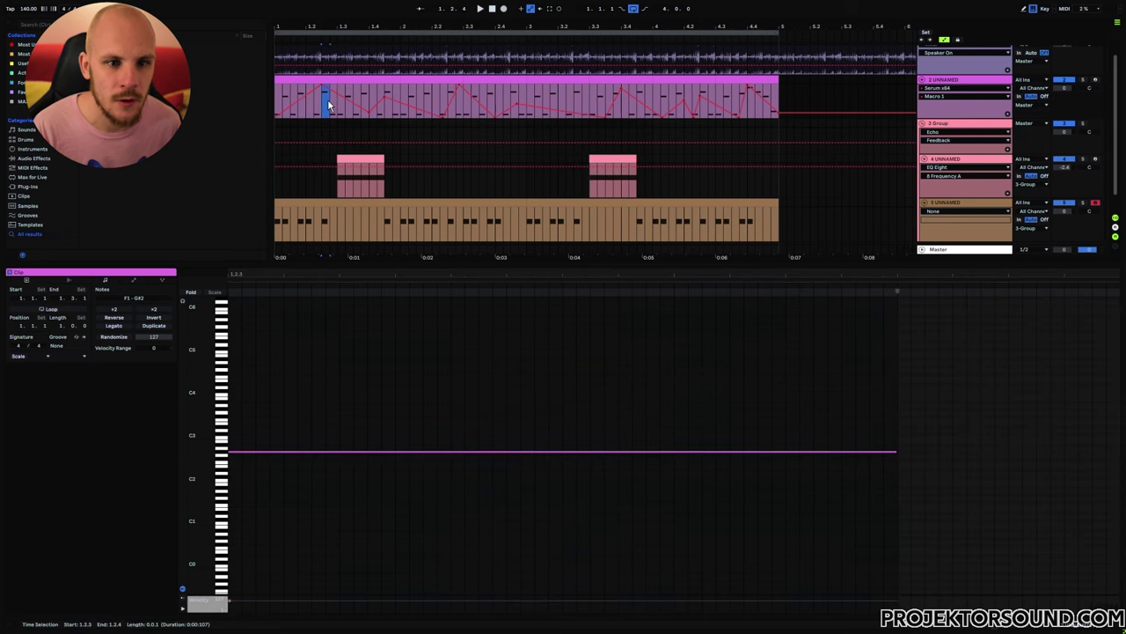
{"action": "left_click", "coordinate": [328, 231]}
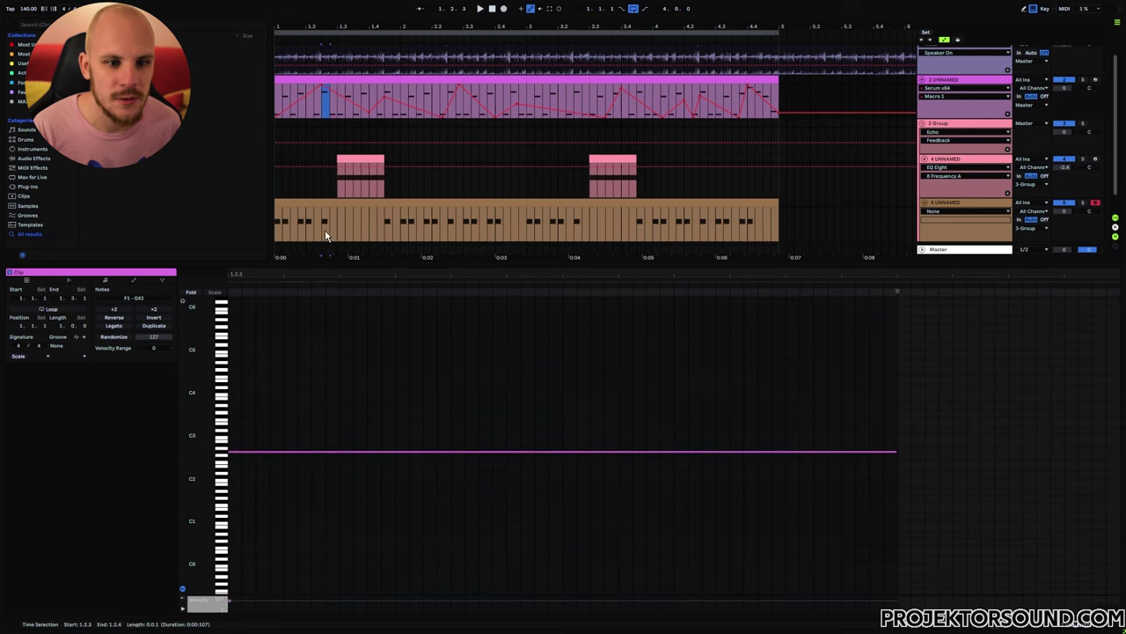
{"action": "left_click", "coordinate": [278, 225]}
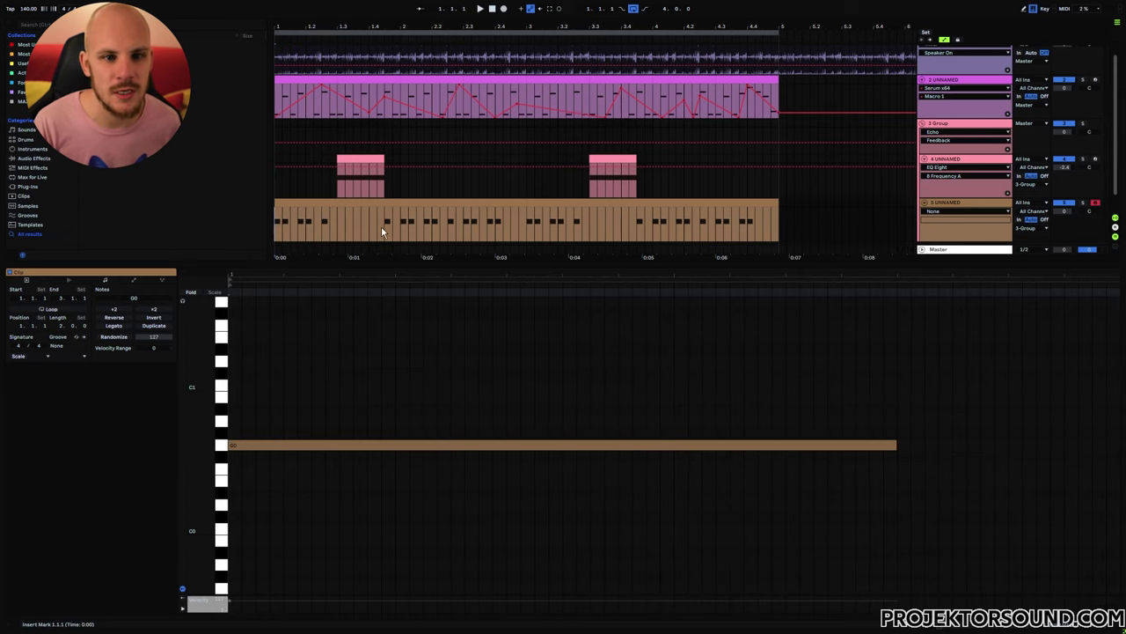
{"action": "left_click_drag", "start_coordinate": [404, 219], "coordinate": [526, 225]}
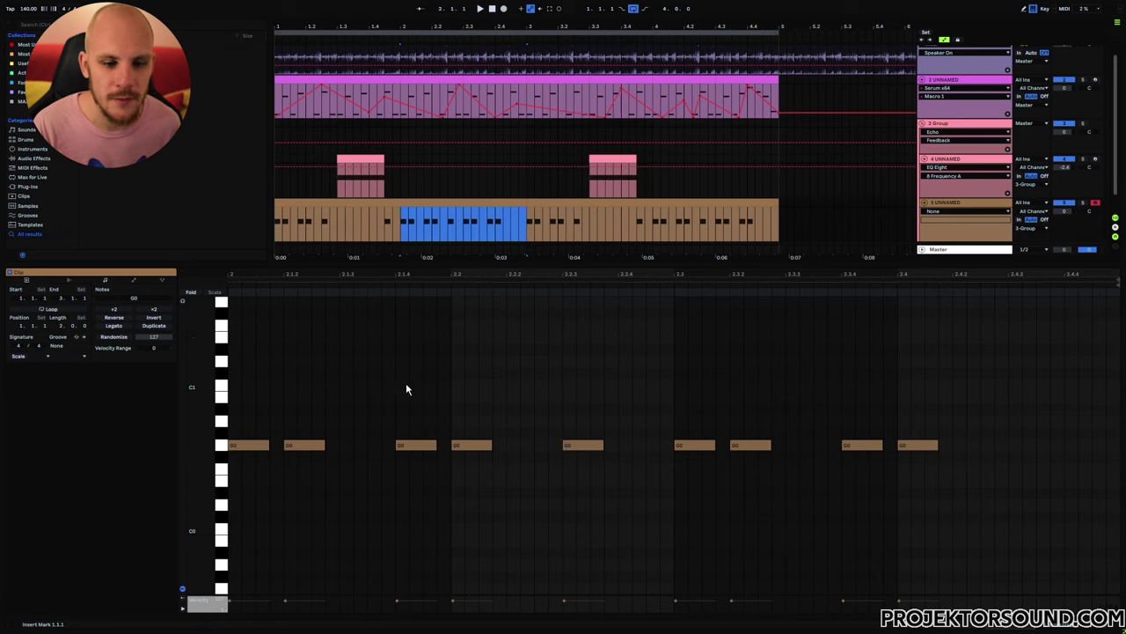
- In the brown clip's first bar, select the G0 notes and delete the last one
{"action": "left_click", "coordinate": [335, 224]}
{"action": "left_click_drag", "start_coordinate": [339, 218], "coordinate": [272, 204]}
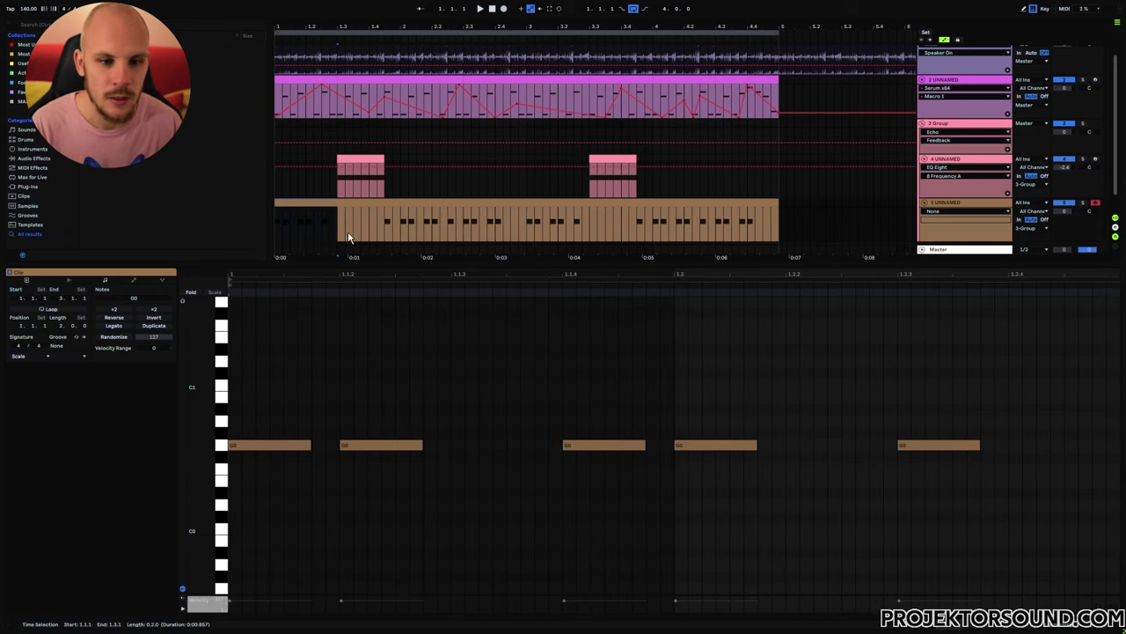
{"action": "key", "text": "Right"}
{"action": "key", "text": "Right"}
{"action": "key", "text": "Right"}
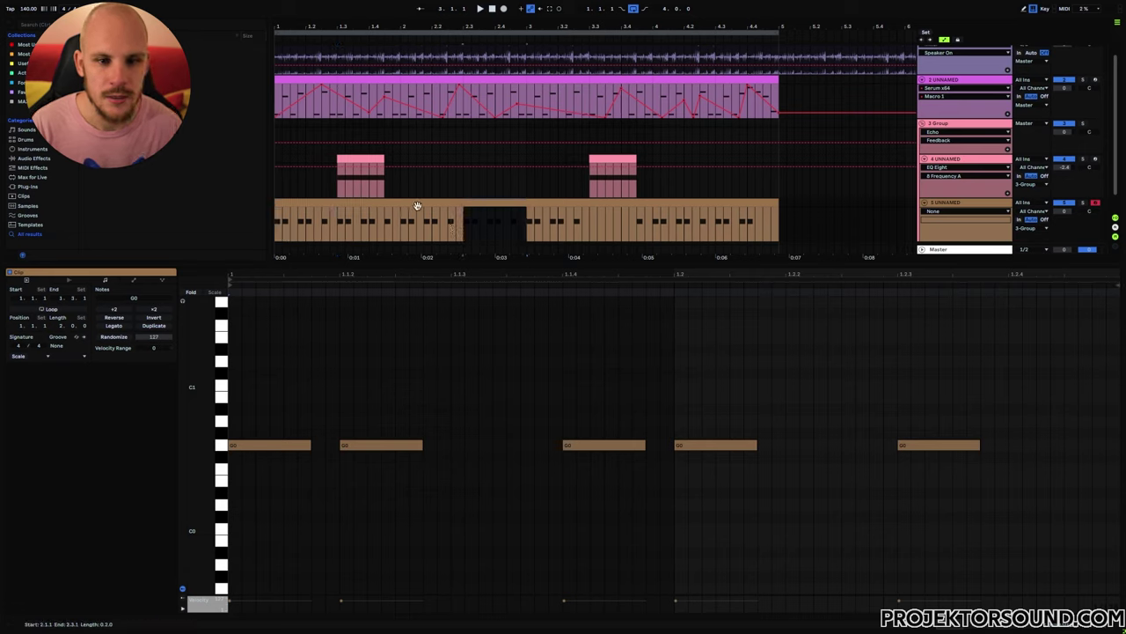
{"action": "key", "text": "Left"}
{"action": "key", "text": "Left"}
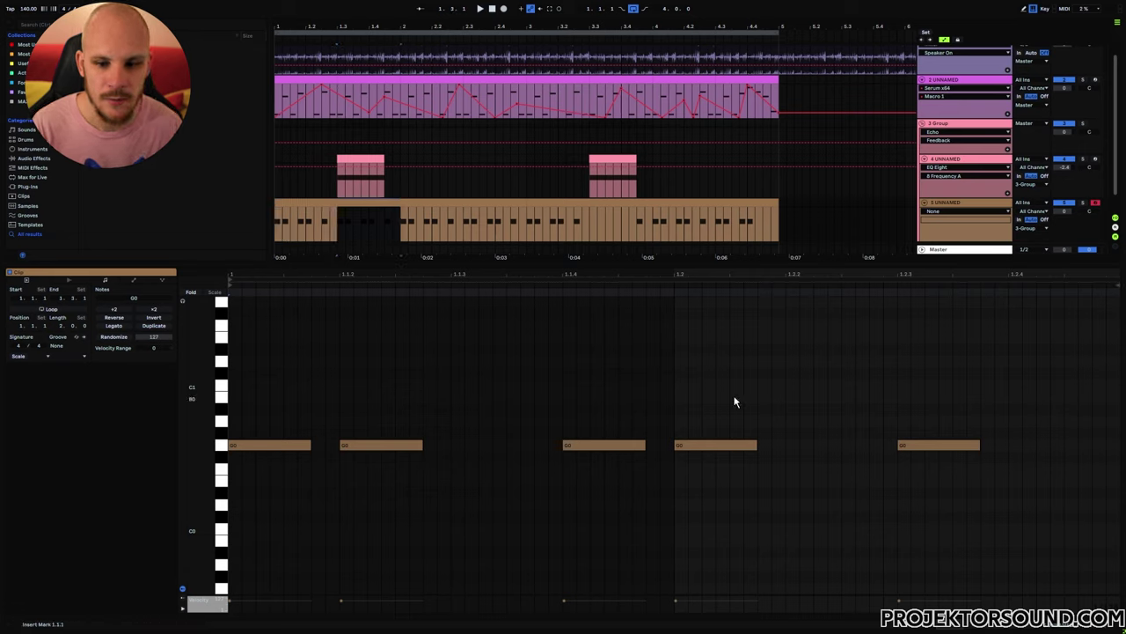
{"action": "left_click_drag", "start_coordinate": [734, 402], "coordinate": [286, 500]}
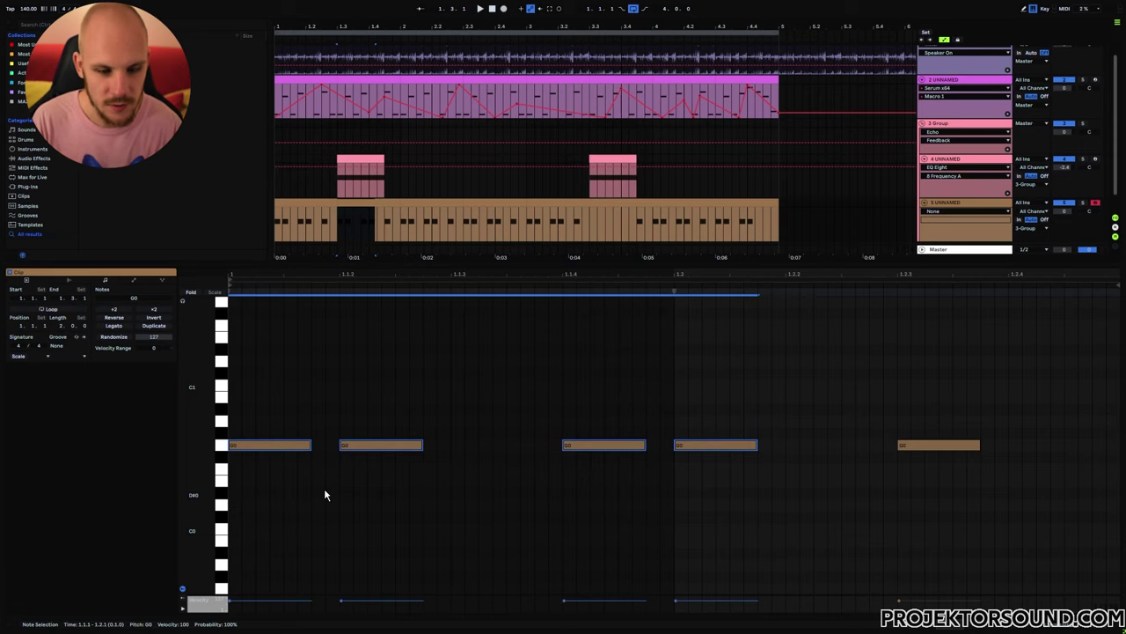
{"action": "key", "text": "Delete"}
{"action": "key", "text": "ctrl+z"}
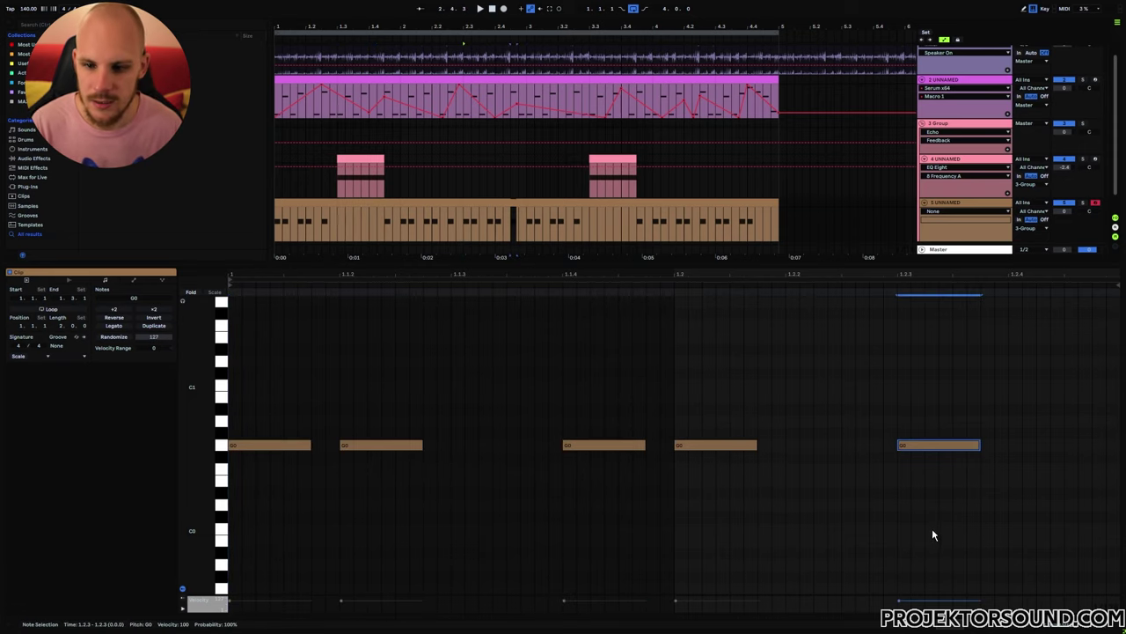
{"action": "key", "text": "Delete"}
{"action": "left_click", "coordinate": [542, 176]}
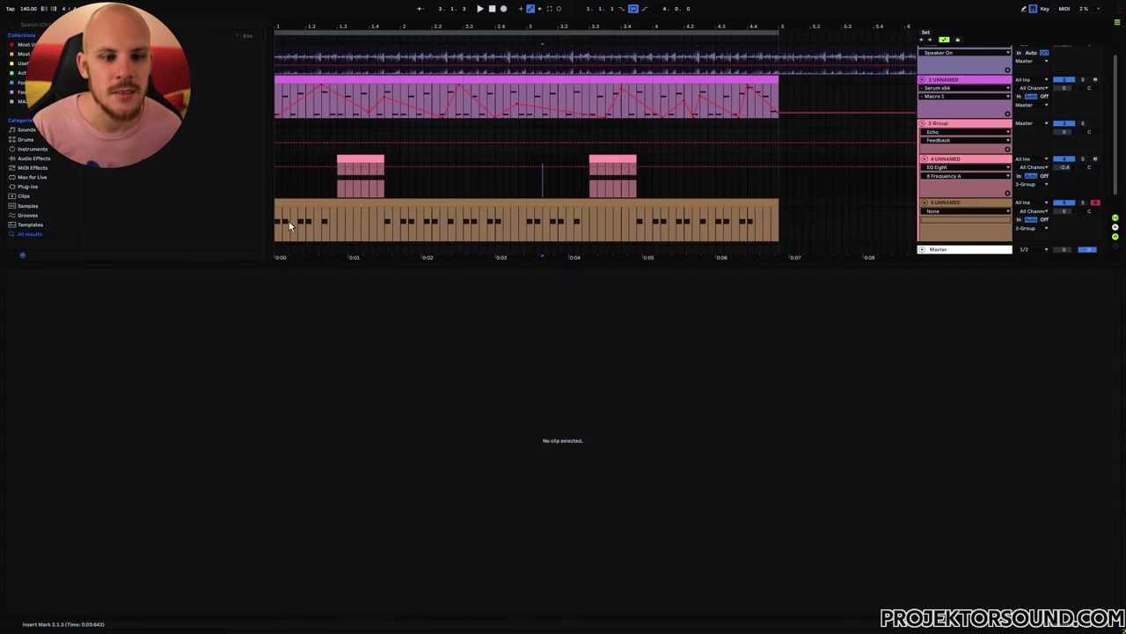
- Inspect the pink and purple clips, then return to the brown clip's G0 notes
{"action": "left_click_drag", "start_coordinate": [278, 223], "coordinate": [527, 223]}
{"action": "left_click", "coordinate": [522, 225]}
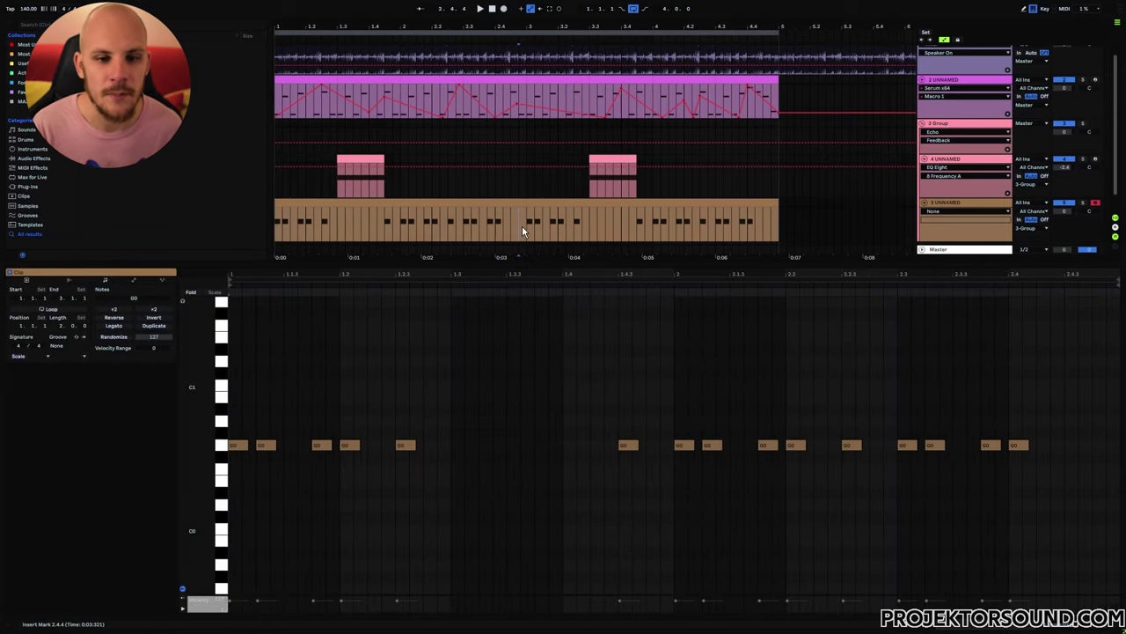
{"action": "left_click", "coordinate": [340, 224]}
{"action": "left_click_drag", "start_coordinate": [339, 224], "coordinate": [262, 211]}
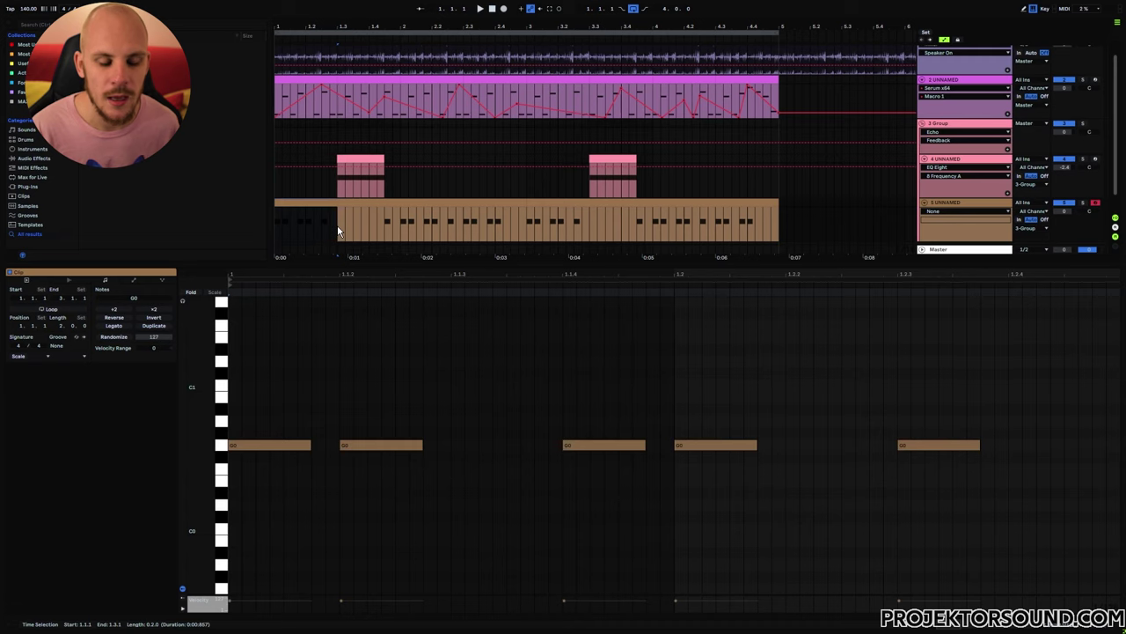
{"action": "left_click", "coordinate": [357, 180]}
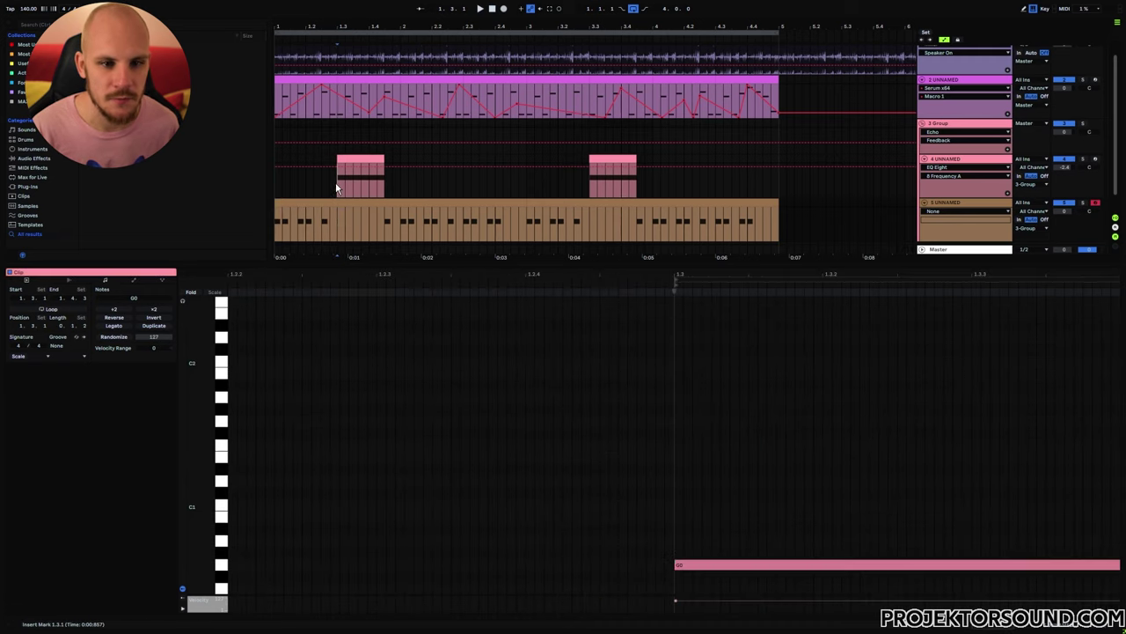
{"action": "left_click", "coordinate": [503, 222]}
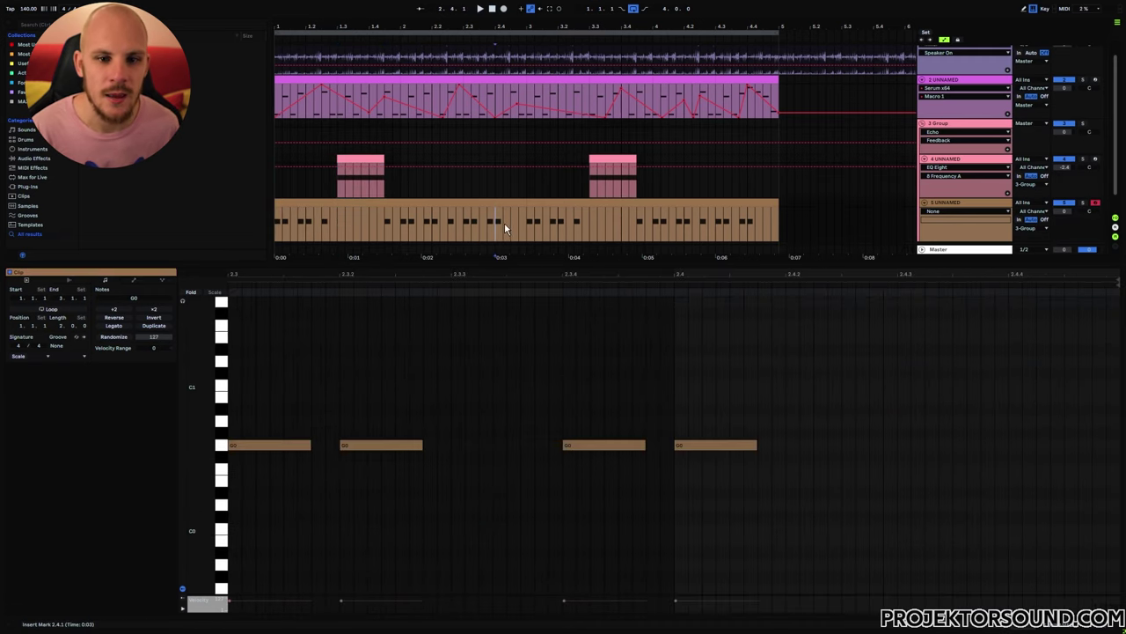
{"action": "left_click_drag", "start_coordinate": [502, 221], "coordinate": [527, 222]}
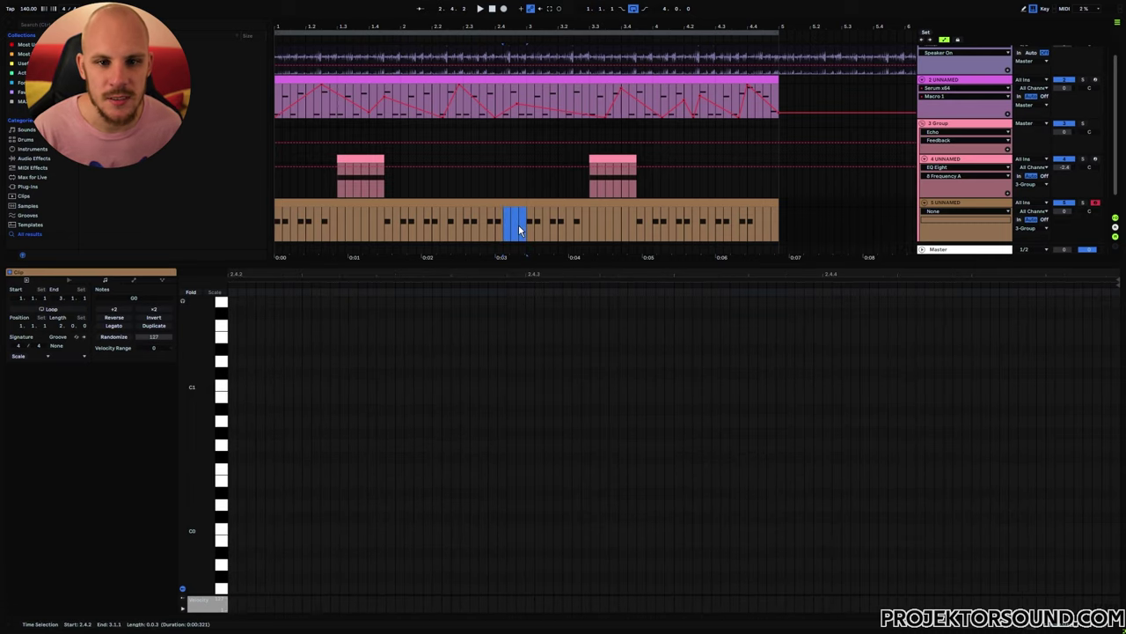
{"action": "left_click_drag", "start_coordinate": [749, 112], "coordinate": [770, 112]}
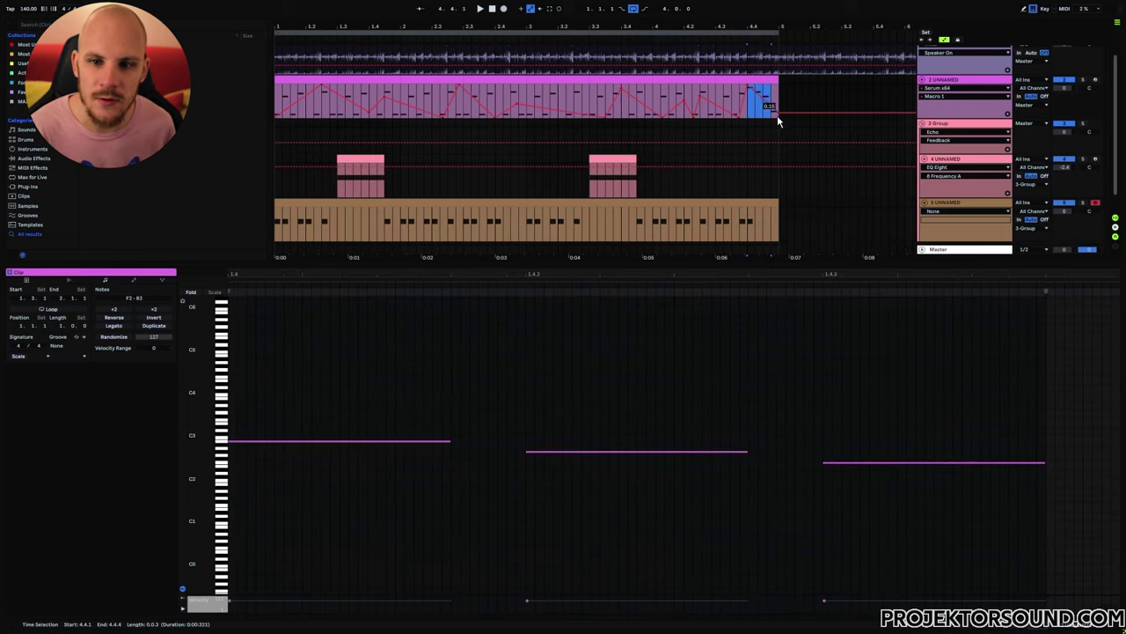
{"action": "left_click", "coordinate": [507, 231]}
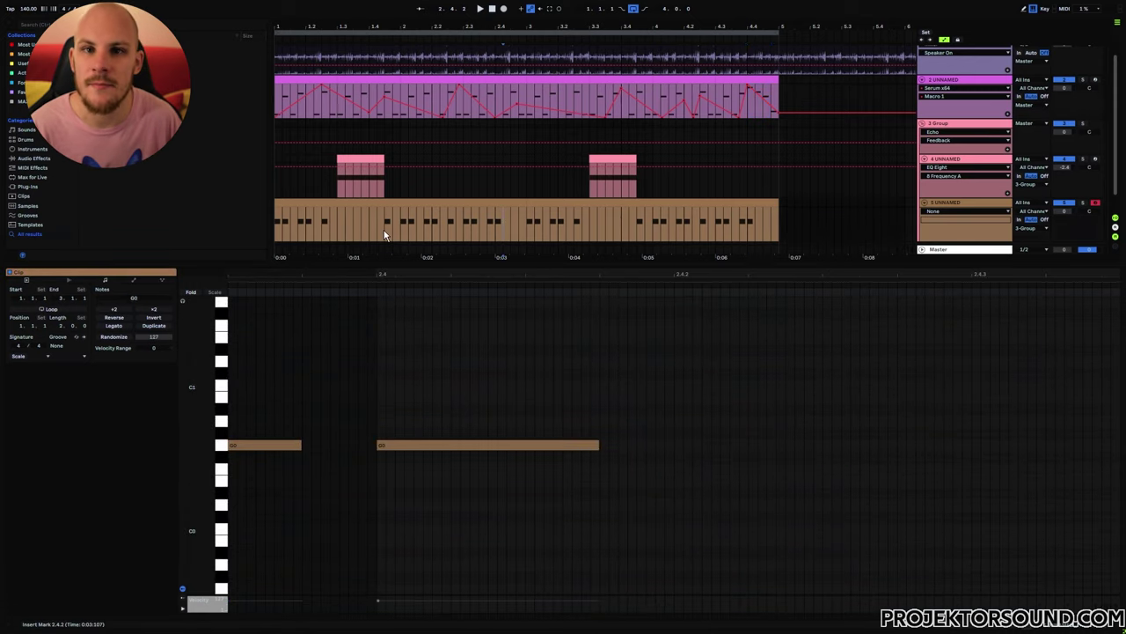
{"action": "left_click", "coordinate": [515, 201]}
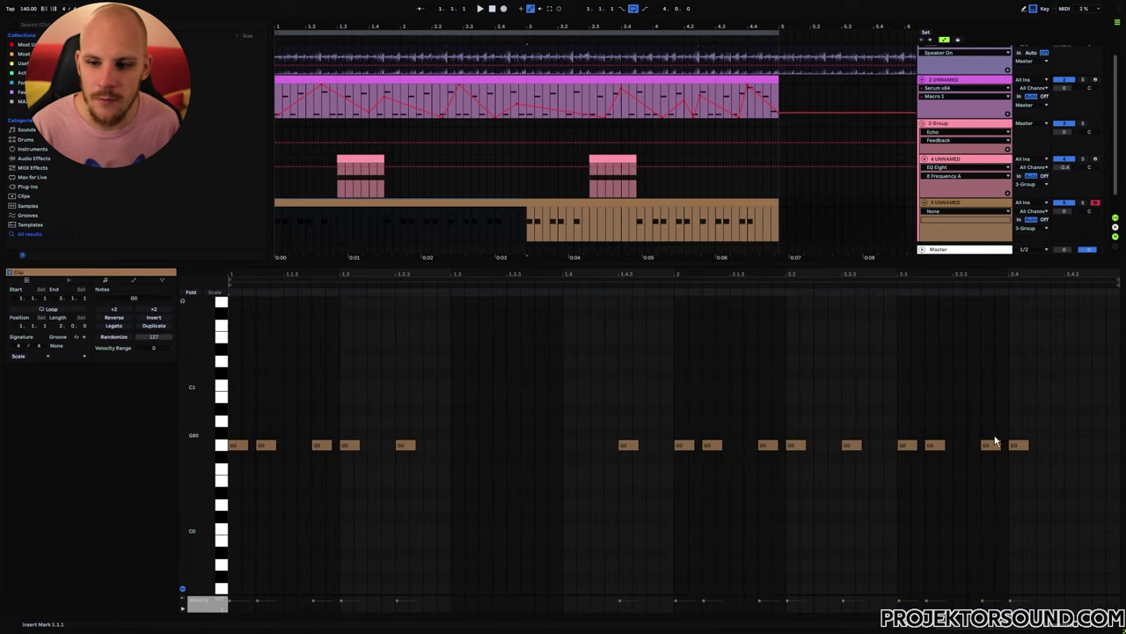
{"action": "left_click", "coordinate": [628, 444]}
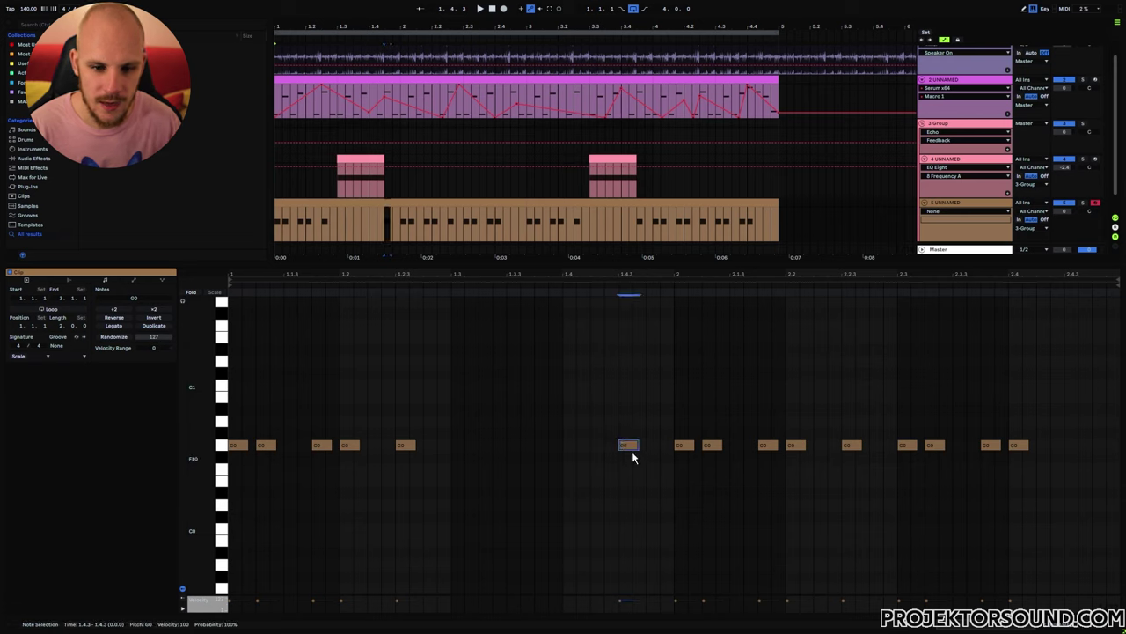
{"action": "left_click", "coordinate": [1066, 427]}
{"action": "key", "text": "ctrl+v"}
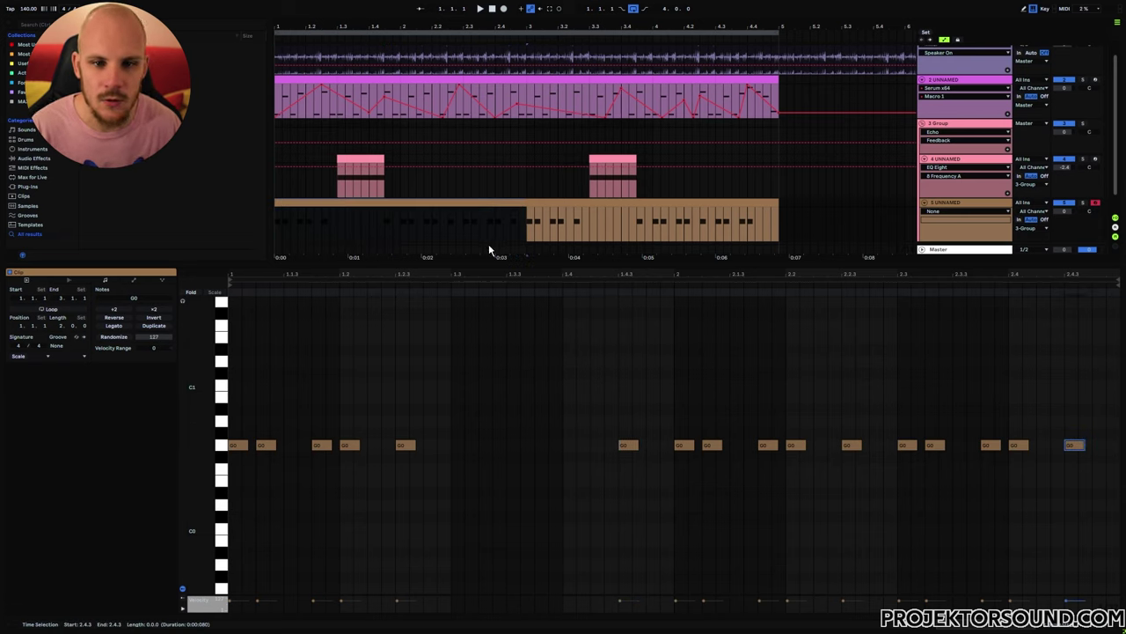
{"action": "left_click", "coordinate": [488, 245]}
{"action": "left_click", "coordinate": [484, 220]}
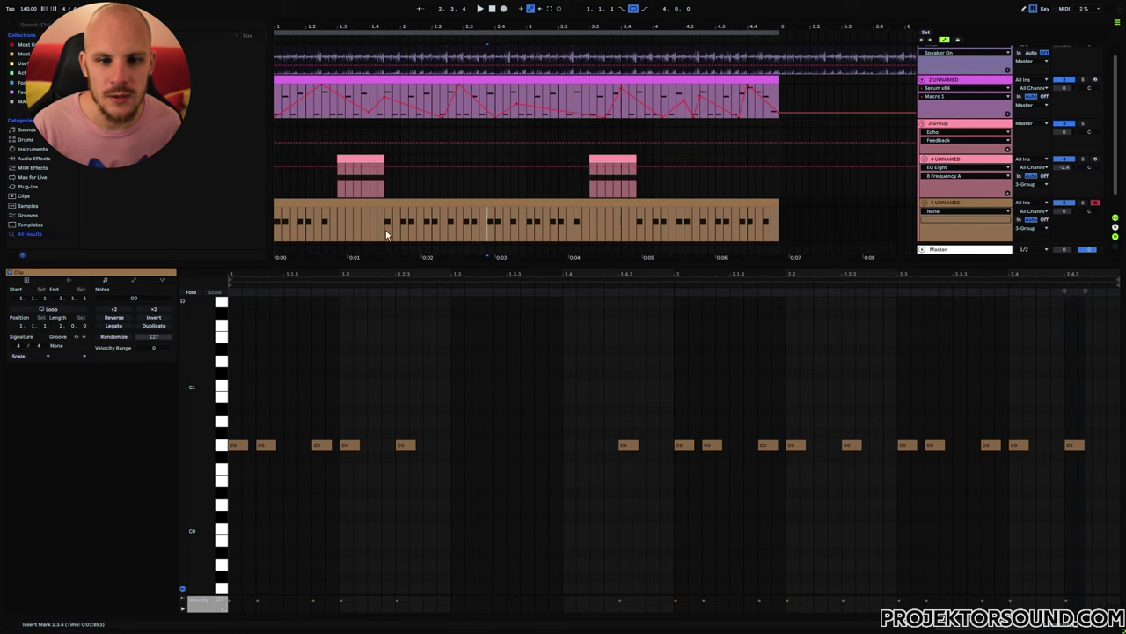
{"action": "left_click_drag", "start_coordinate": [384, 221], "coordinate": [444, 231]}
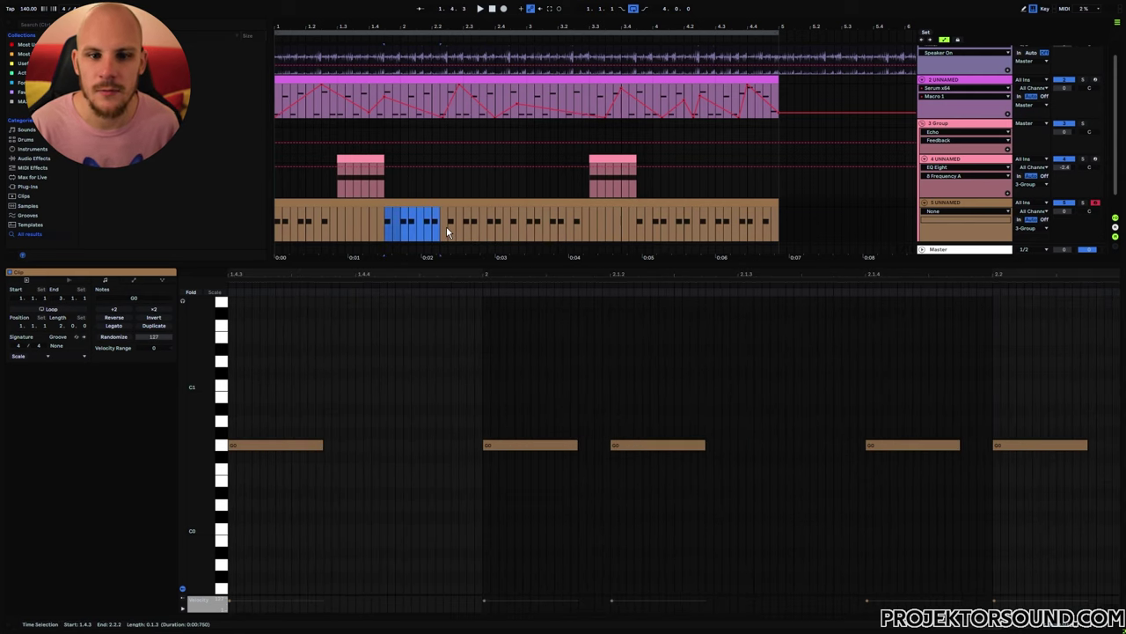
{"action": "left_click", "coordinate": [500, 200]}
{"action": "key", "text": "space"}
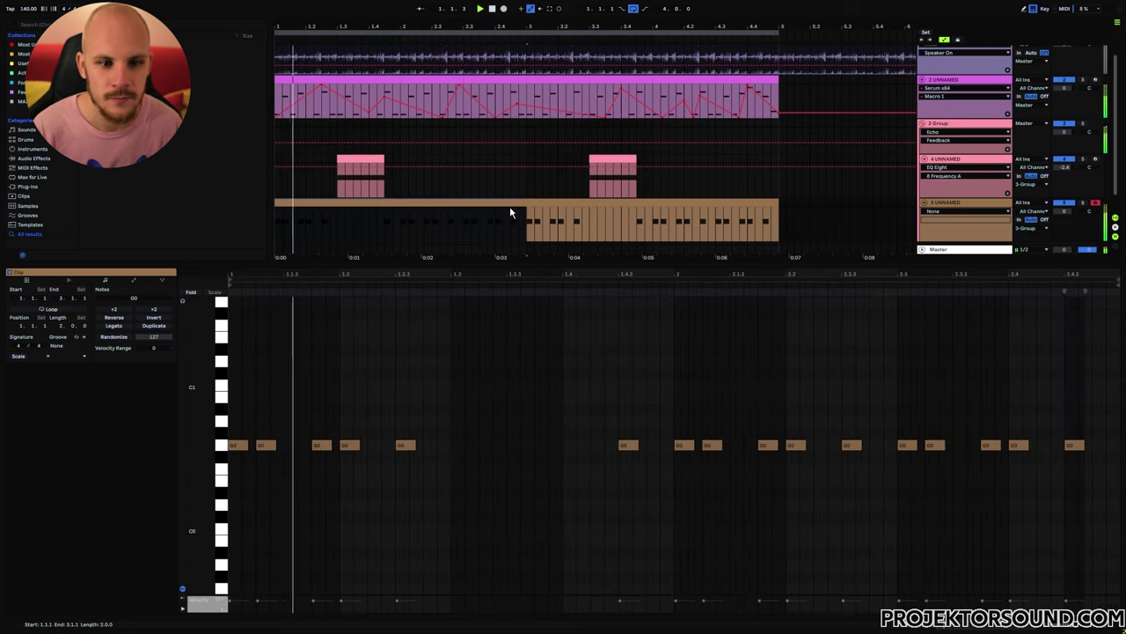
{"action": "left_click", "coordinate": [825, 201]}
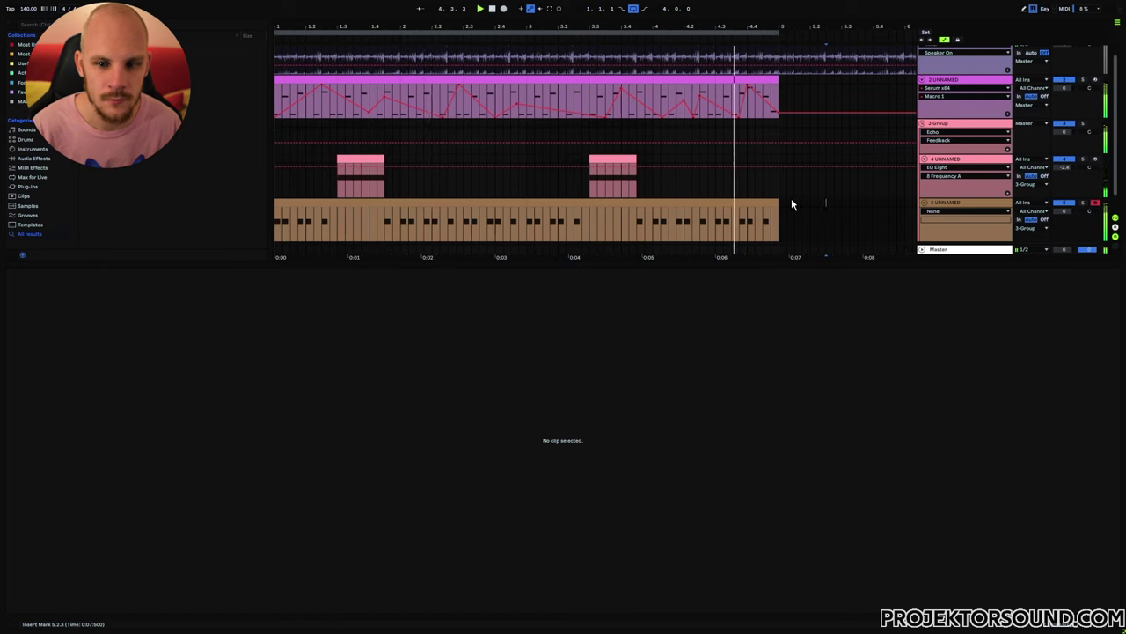
{"action": "left_click", "coordinate": [400, 220]}
{"action": "key", "text": "space"}
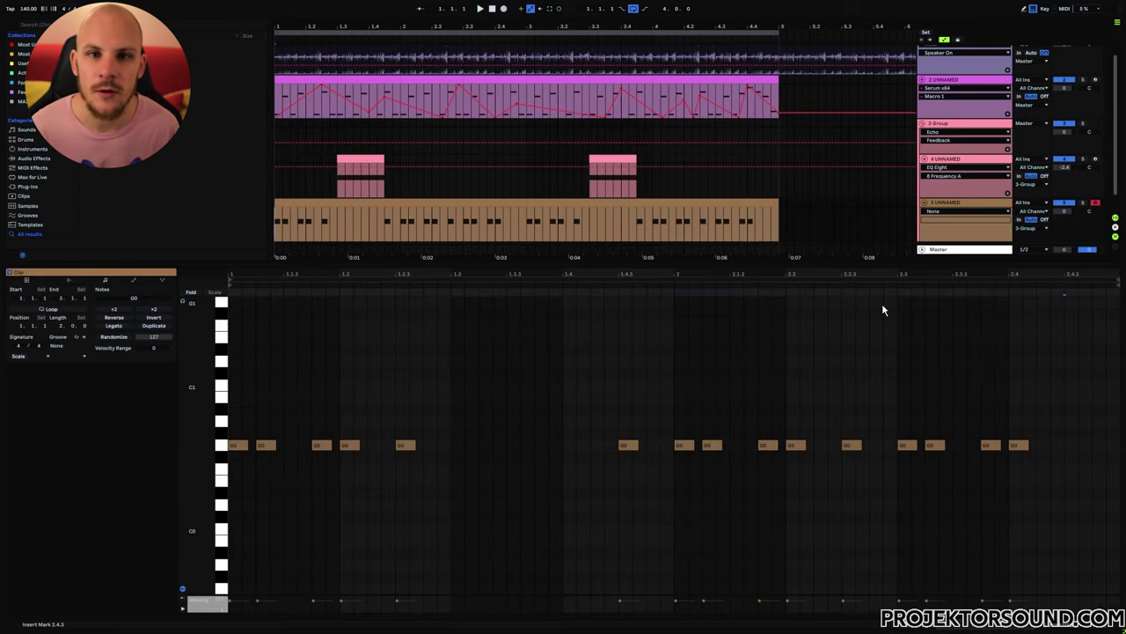
{"action": "key", "text": "space"}
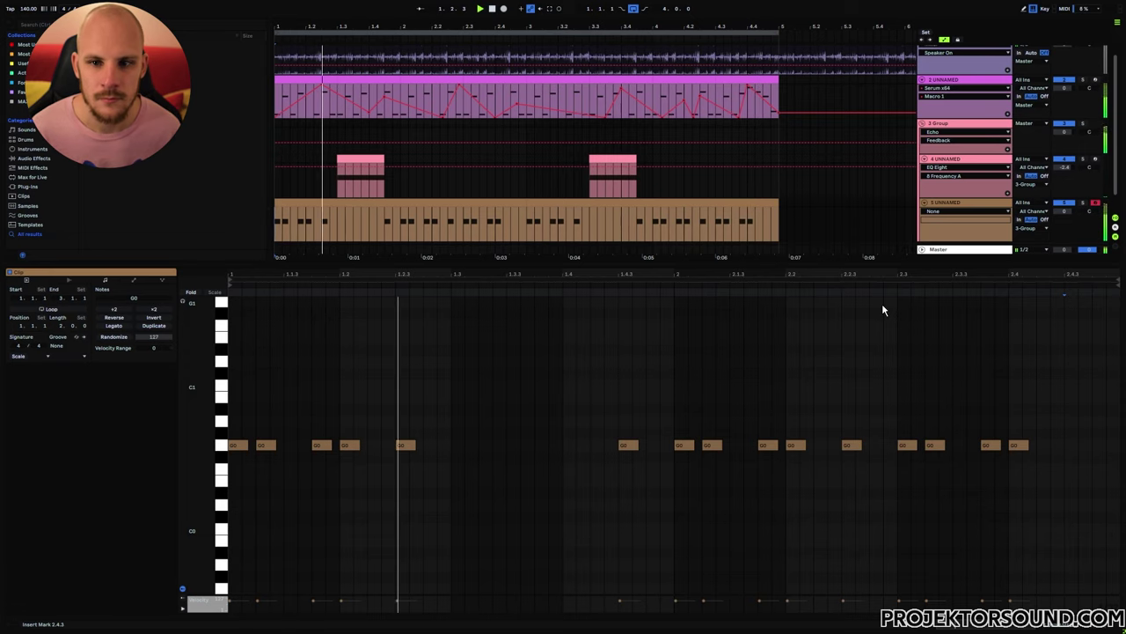
- Stop playback, set the start marker at 2.1.1, and view the first pink and brown clips
{"action": "key", "text": "space"}
{"action": "left_click", "coordinate": [402, 186]}
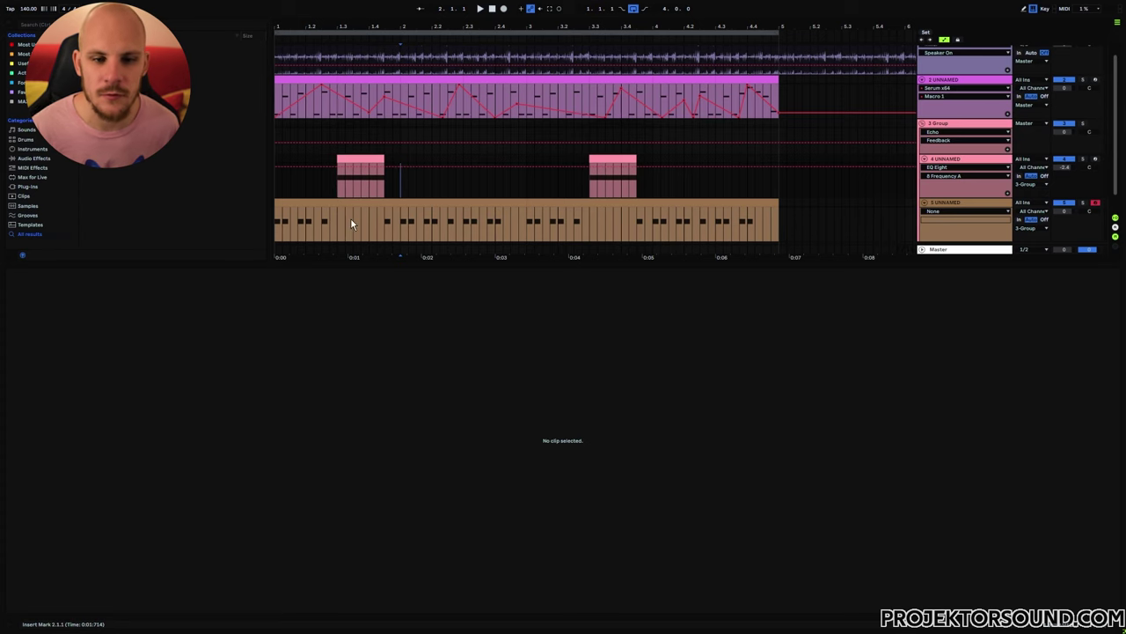
{"action": "left_click", "coordinate": [354, 182]}
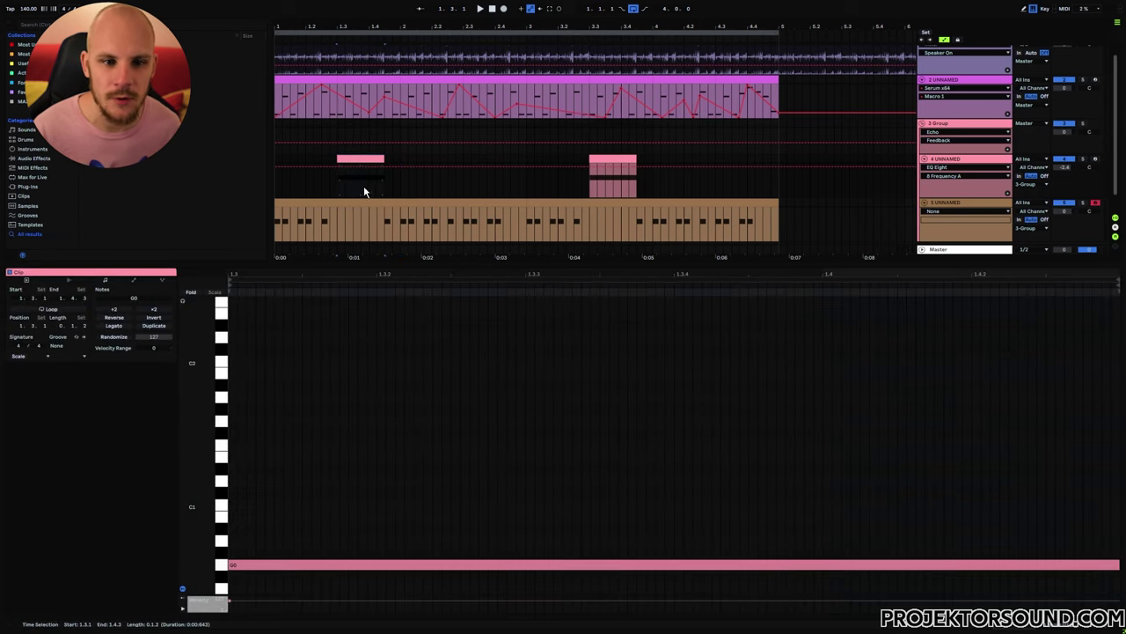
{"action": "left_click", "coordinate": [388, 216]}
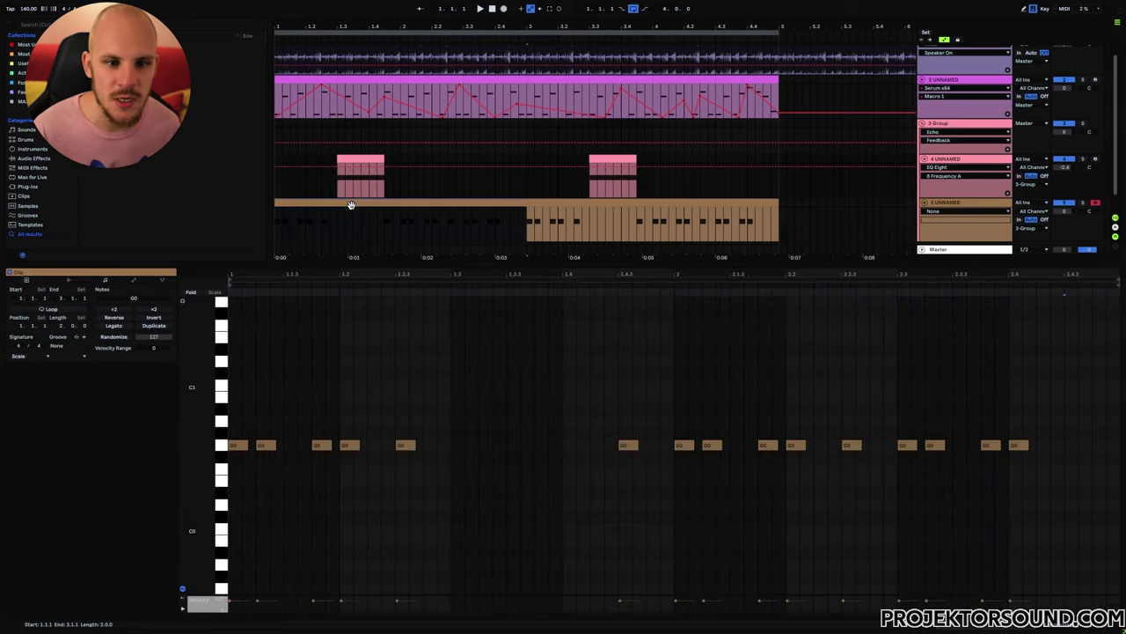
- Move a two-beat range of the purple clip to 2–2.3, then check the track-3 pink and brown G0 notes
{"action": "left_click", "coordinate": [368, 94]}
{"action": "left_click_drag", "start_coordinate": [368, 94], "coordinate": [475, 88]}
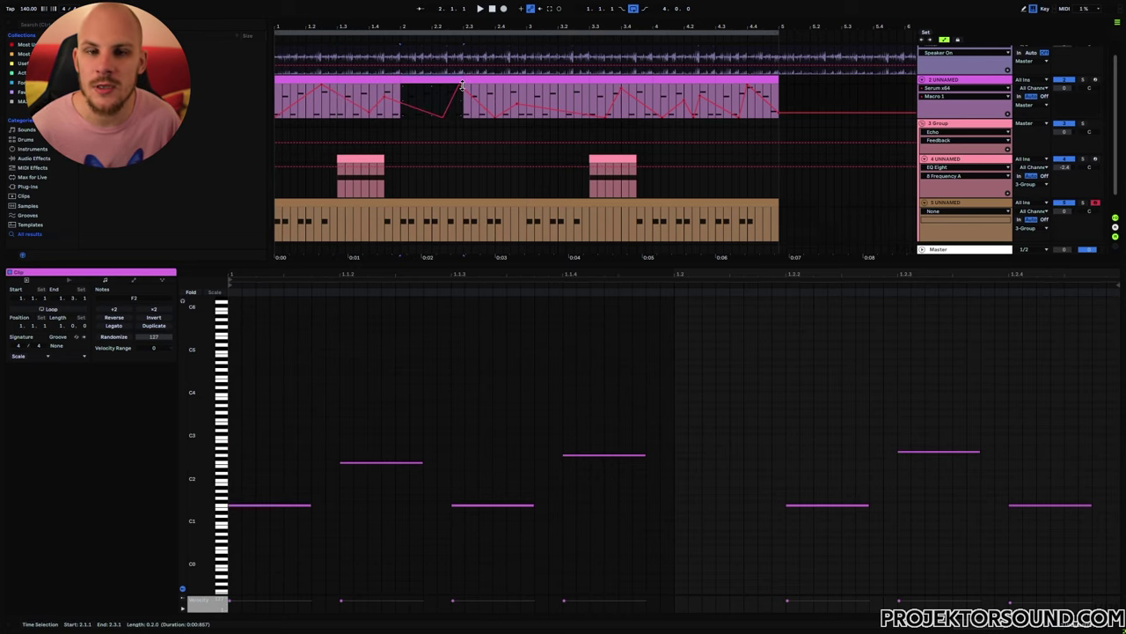
{"action": "left_click", "coordinate": [352, 159]}
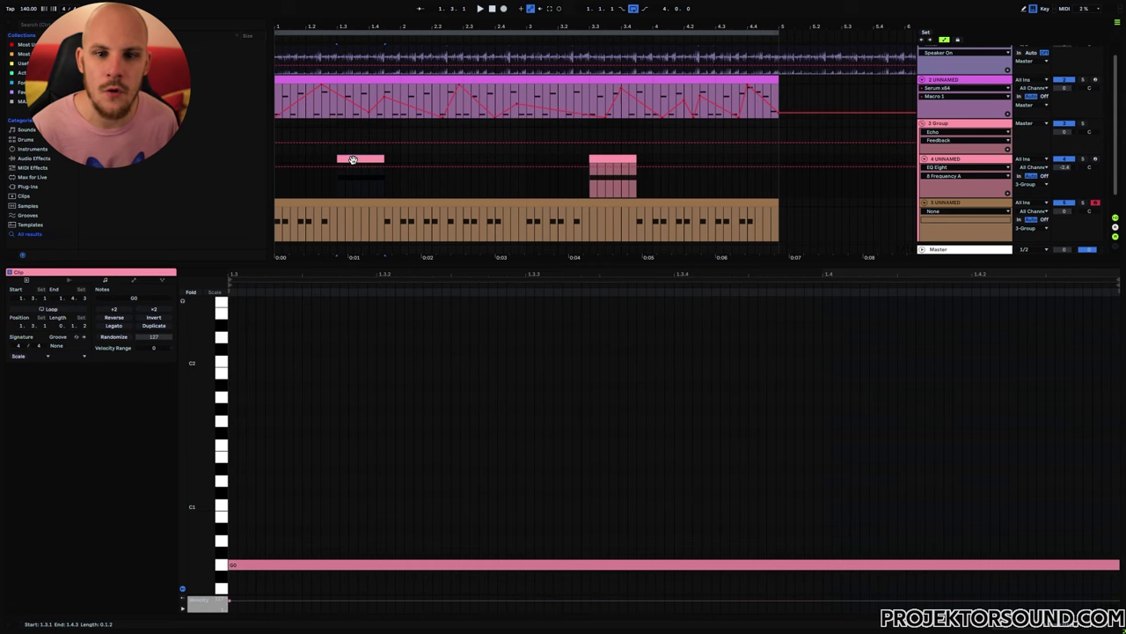
{"action": "left_click", "coordinate": [321, 200]}
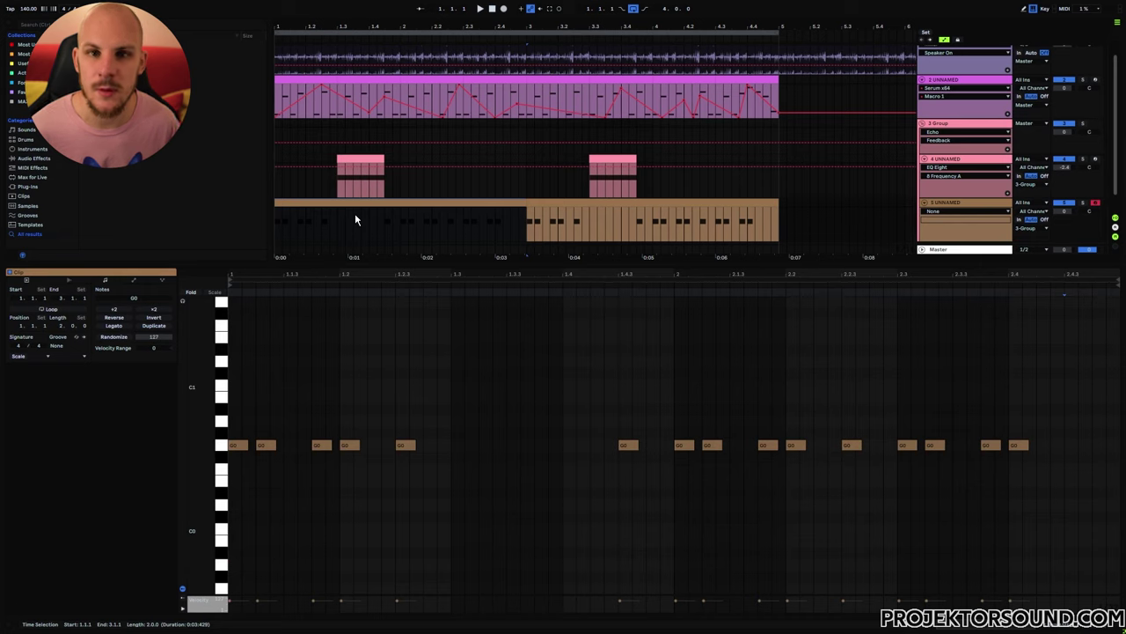
{"action": "left_click", "coordinate": [385, 224]}
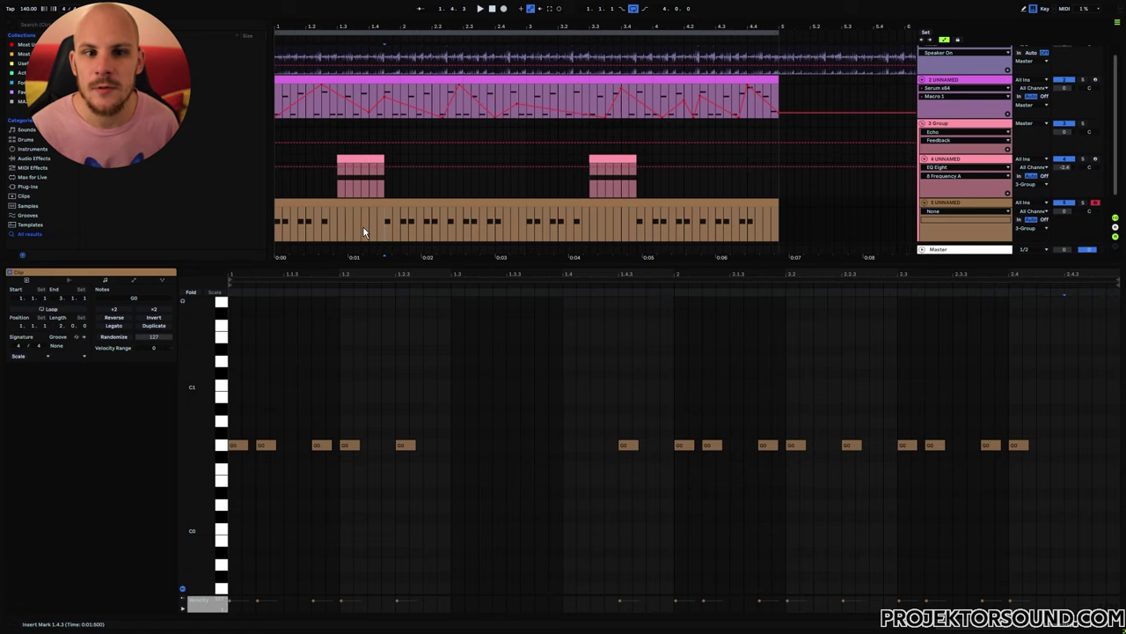
- Set playback start at 1.1.3 and step through the short purple notes, including 1.3.2
{"action": "left_click", "coordinate": [307, 222]}
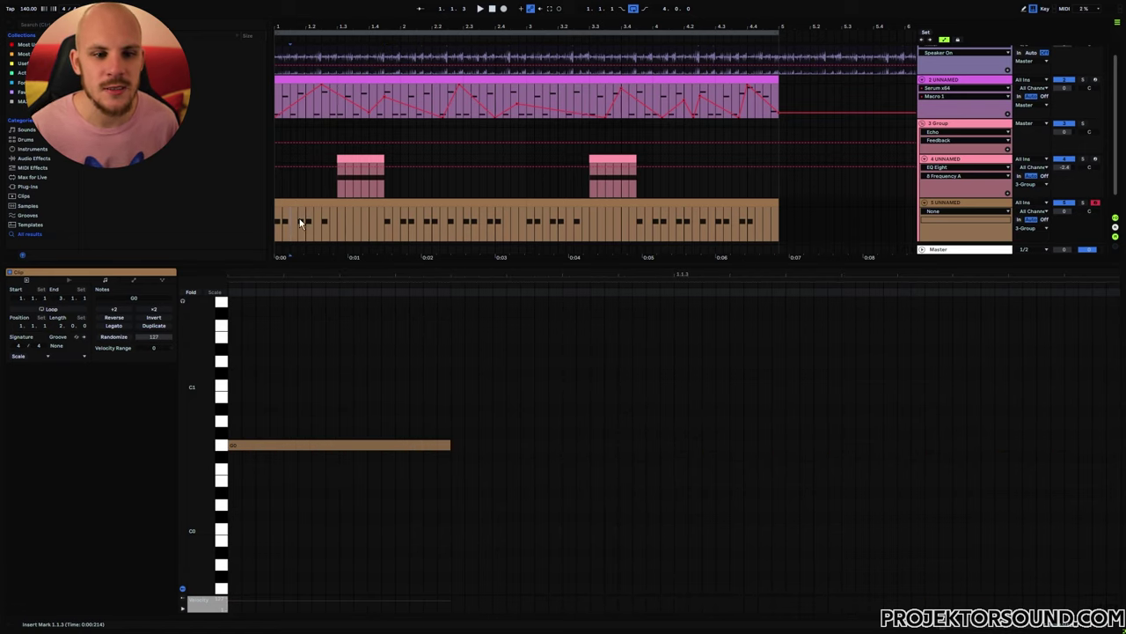
{"action": "left_click", "coordinate": [287, 98]}
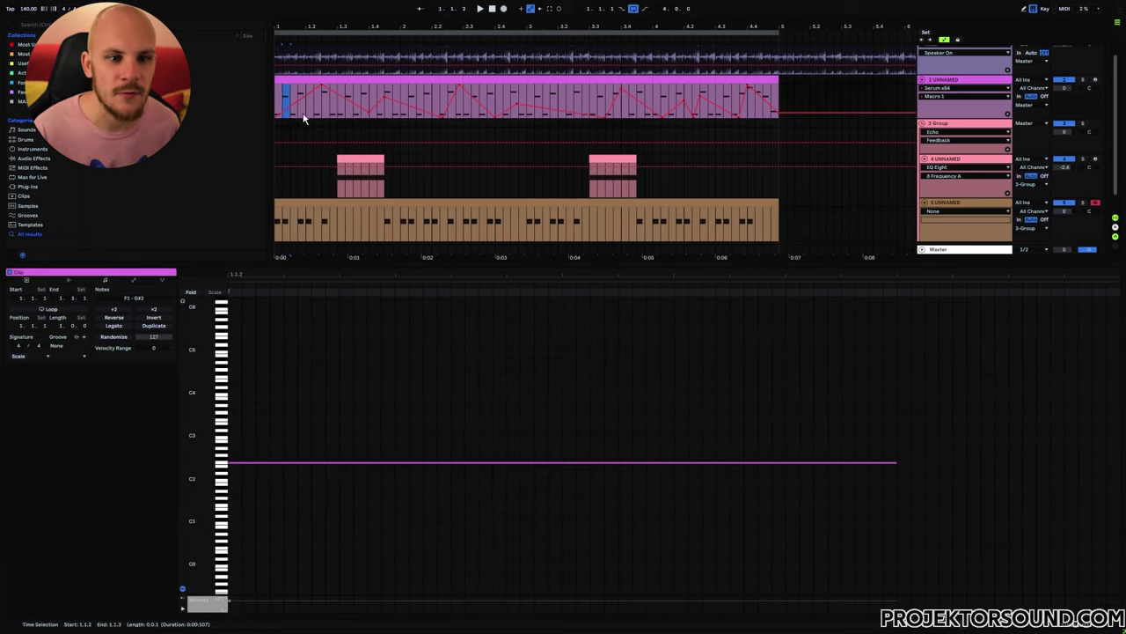
{"action": "left_click", "coordinate": [302, 114]}
{"action": "left_click", "coordinate": [328, 110]}
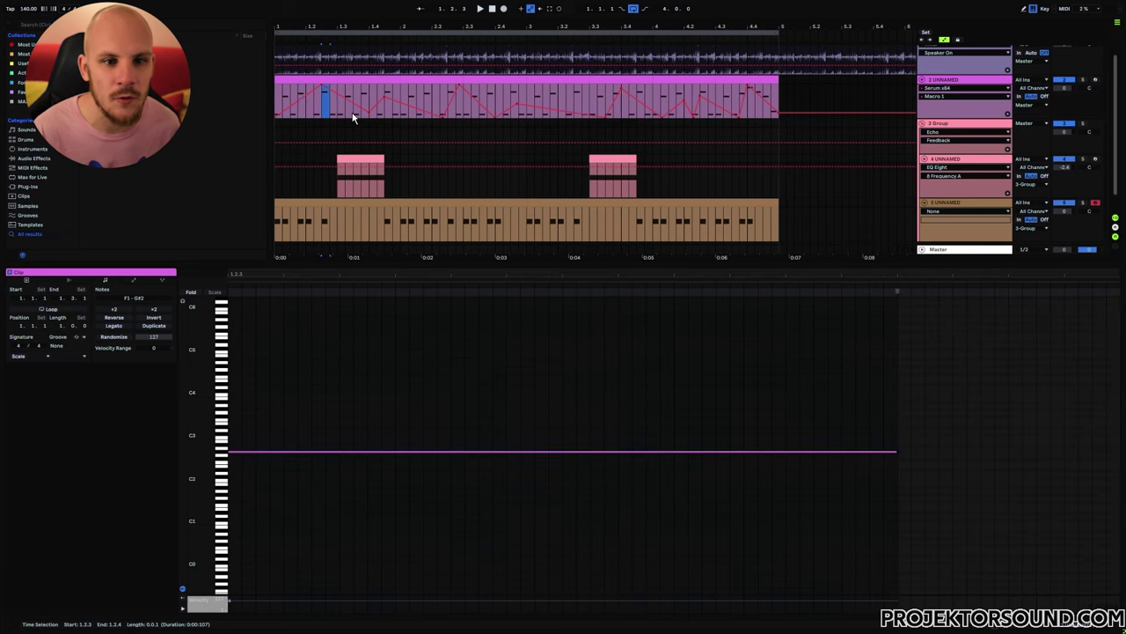
{"action": "left_click", "coordinate": [353, 117]}
{"action": "left_click", "coordinate": [367, 97]}
{"action": "left_click", "coordinate": [384, 97]}
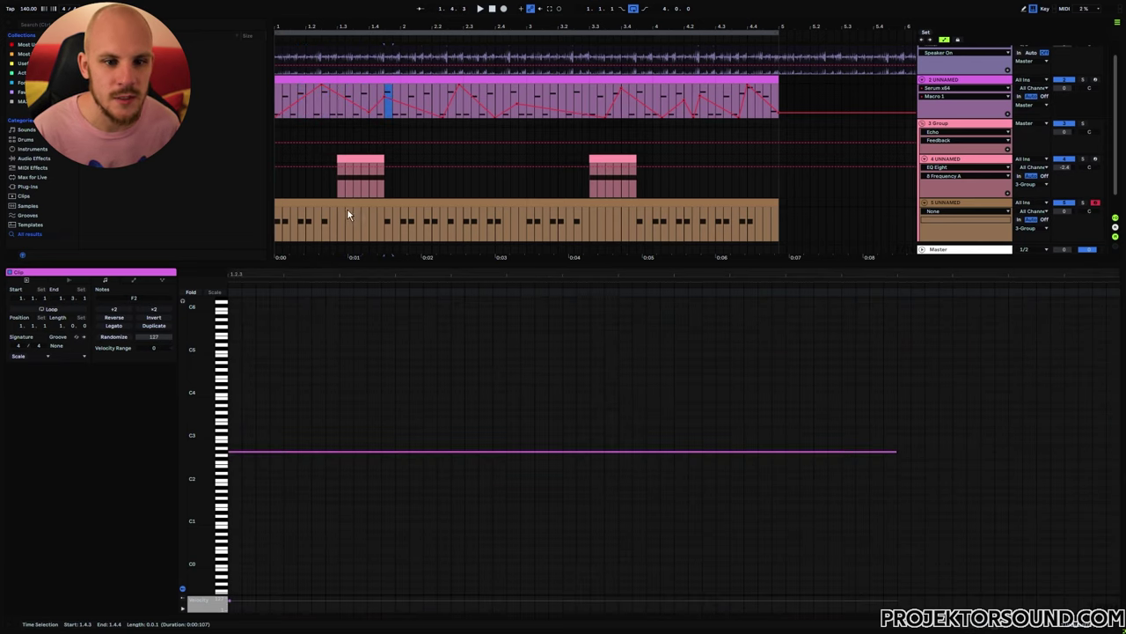
- Compare the brown clip's 1.3.1–1.4.3 range with the pink track-4 clip's long G0 note
{"action": "left_click_drag", "start_coordinate": [347, 212], "coordinate": [384, 220]}
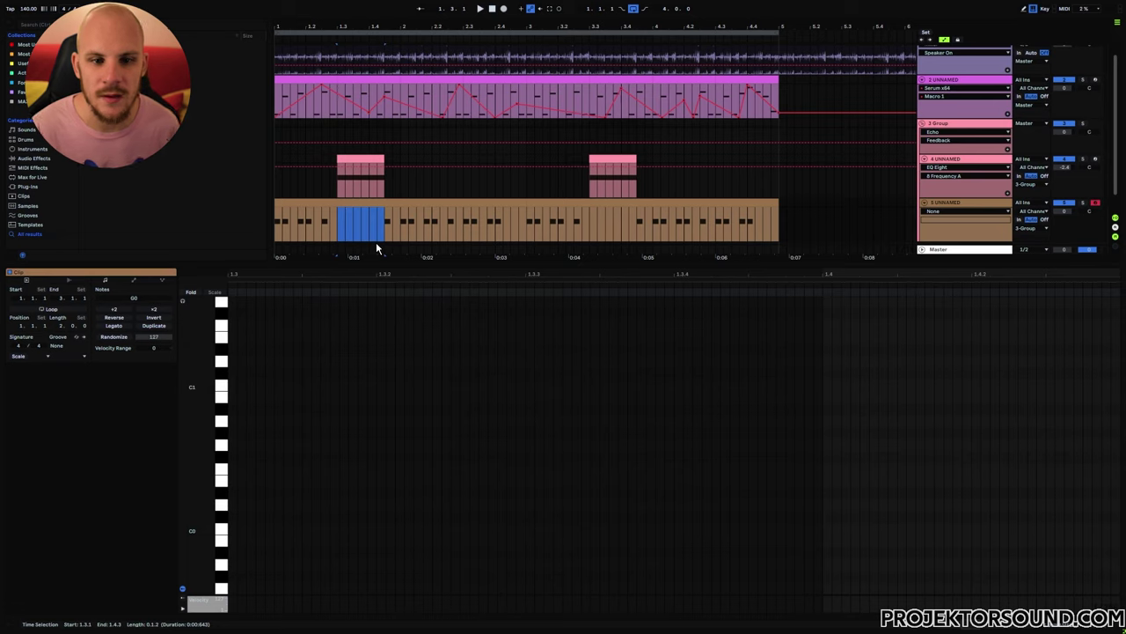
{"action": "left_click", "coordinate": [361, 158]}
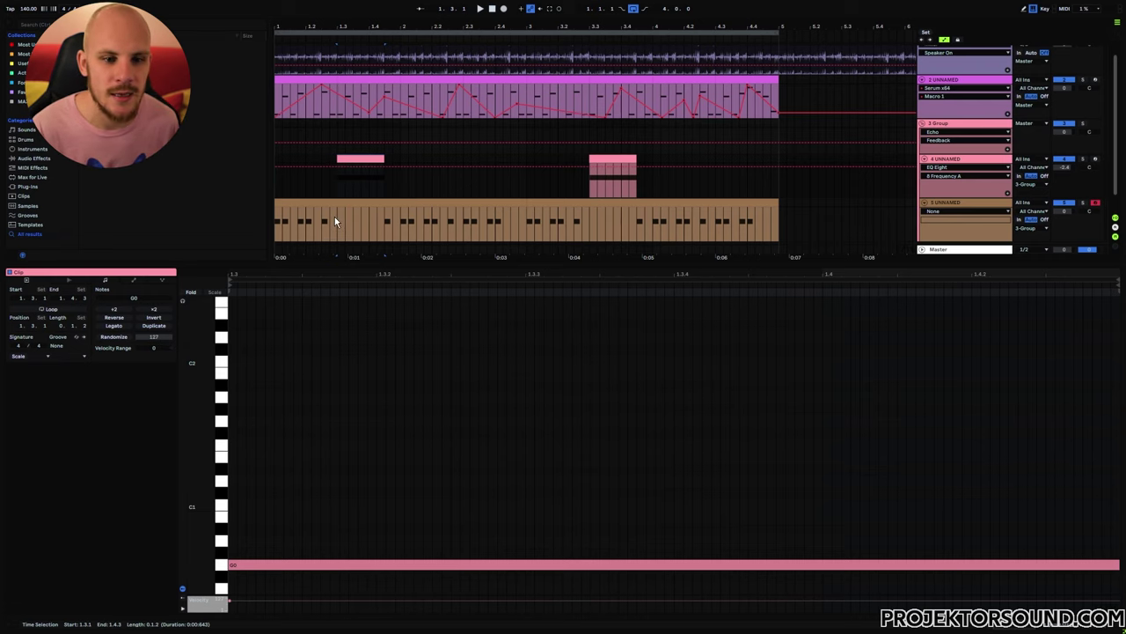
{"action": "key", "text": "Down"}
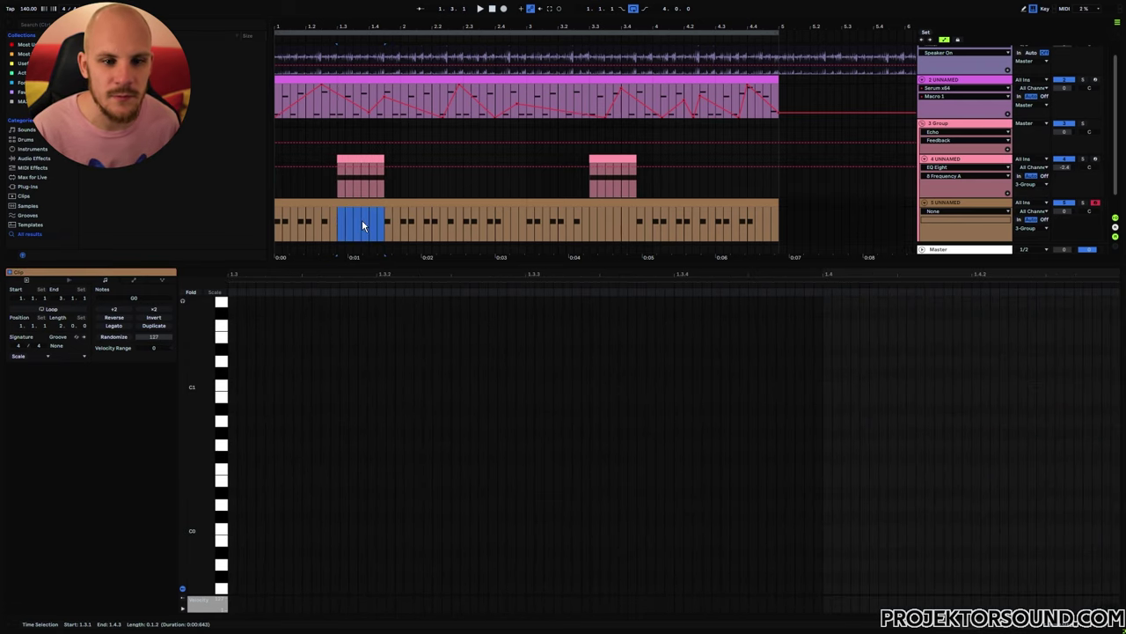
{"action": "key", "text": "Up"}
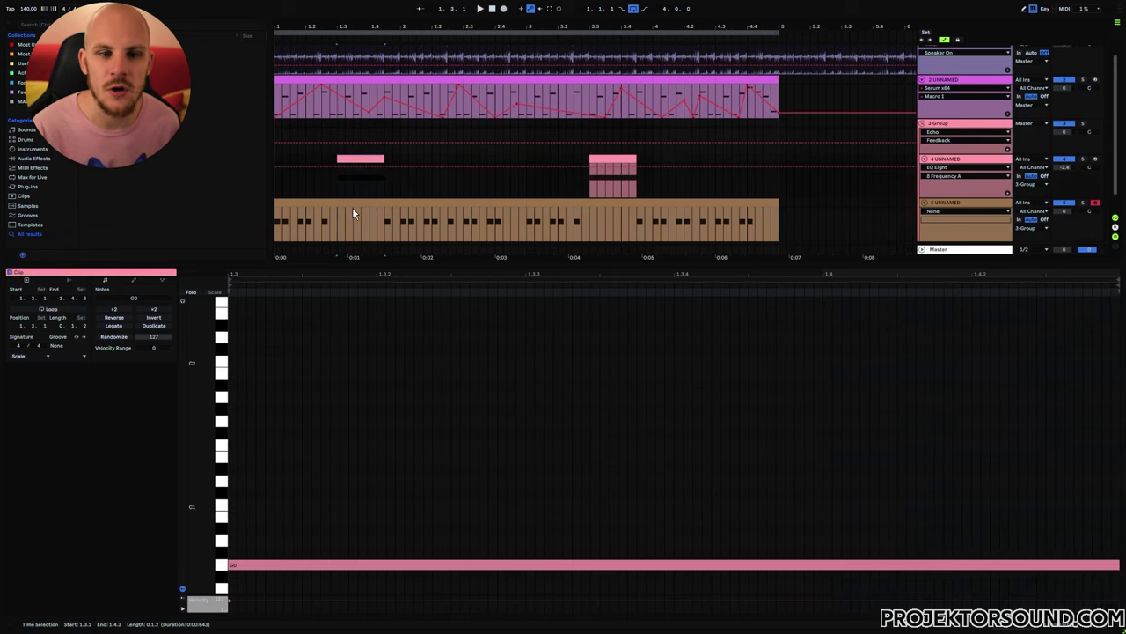